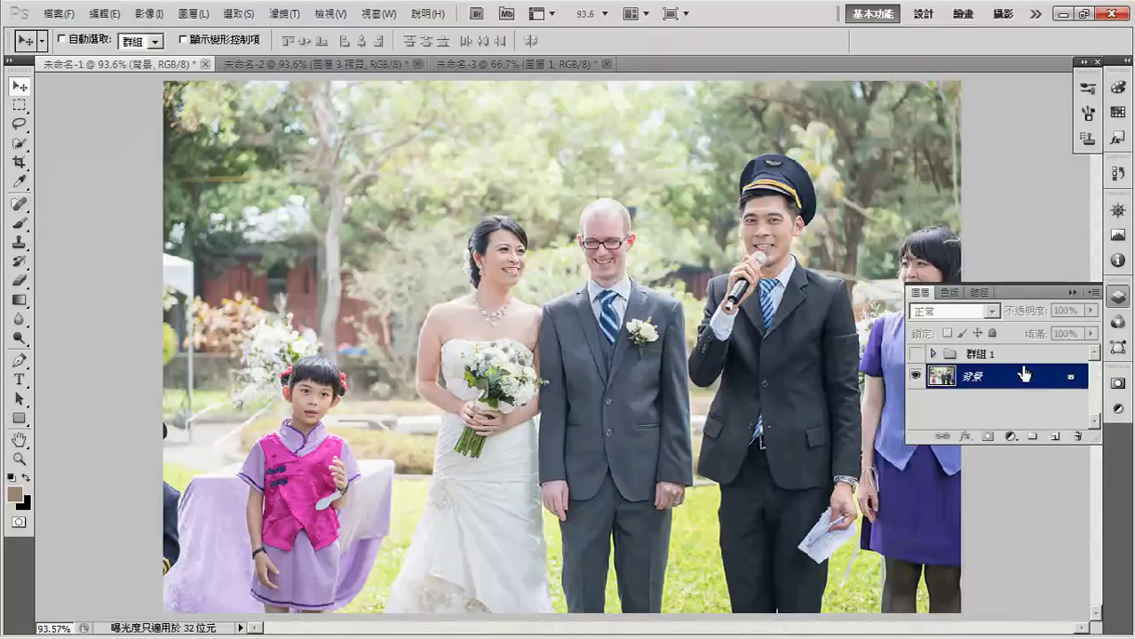
# Step: Turn on the 群組 1 retouching, zoom in on the bride's mouth, then zoom back out
pyautogui.click(916, 355)
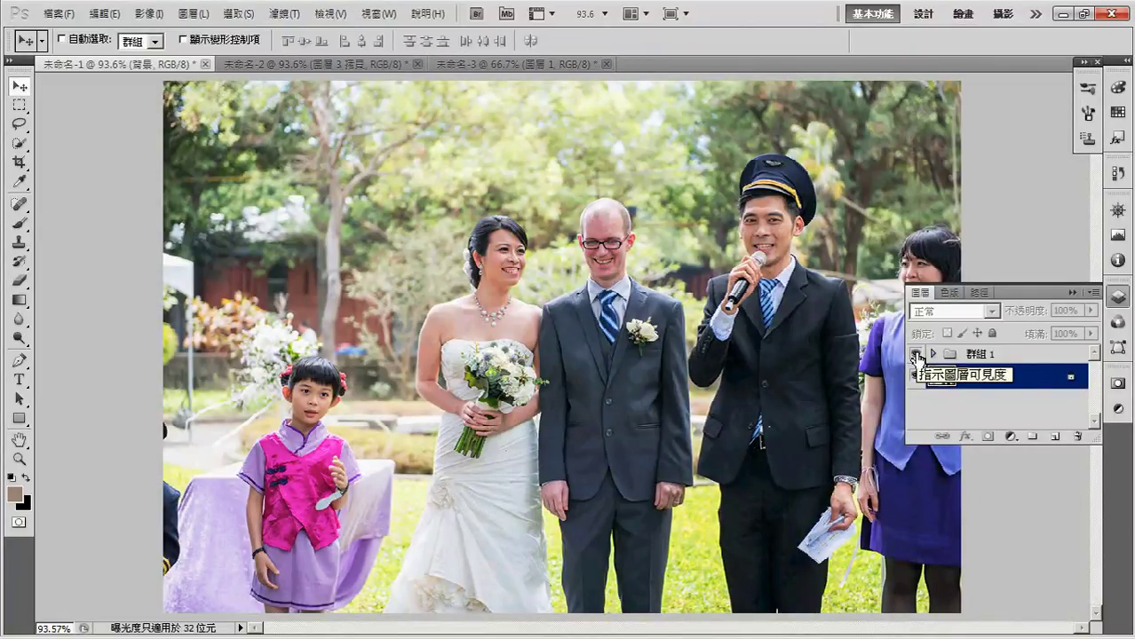
pyautogui.click(20, 458)
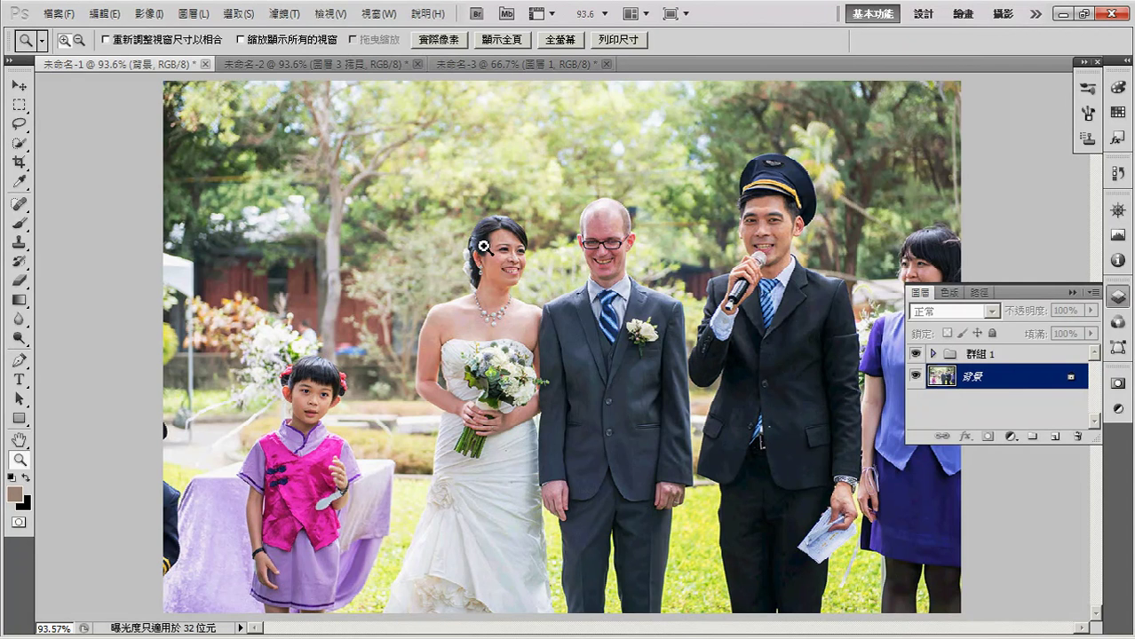
pyautogui.moveTo(483, 246); pyautogui.dragTo(506, 267)
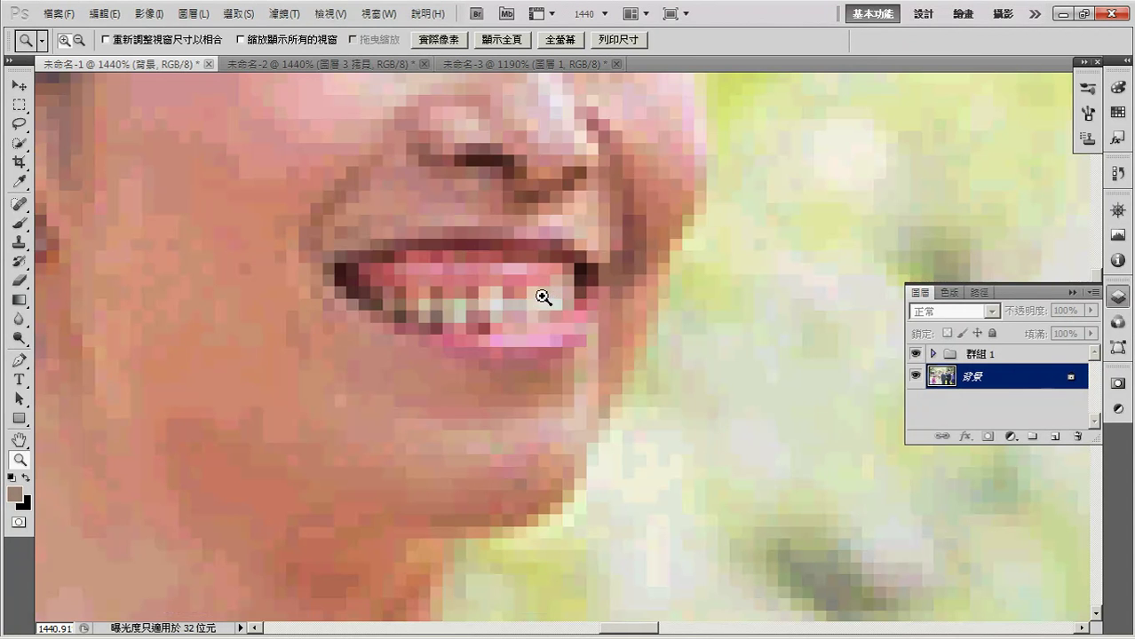
pyautogui.keyDown('alt'); pyautogui.click(435, 271); pyautogui.keyUp('alt')
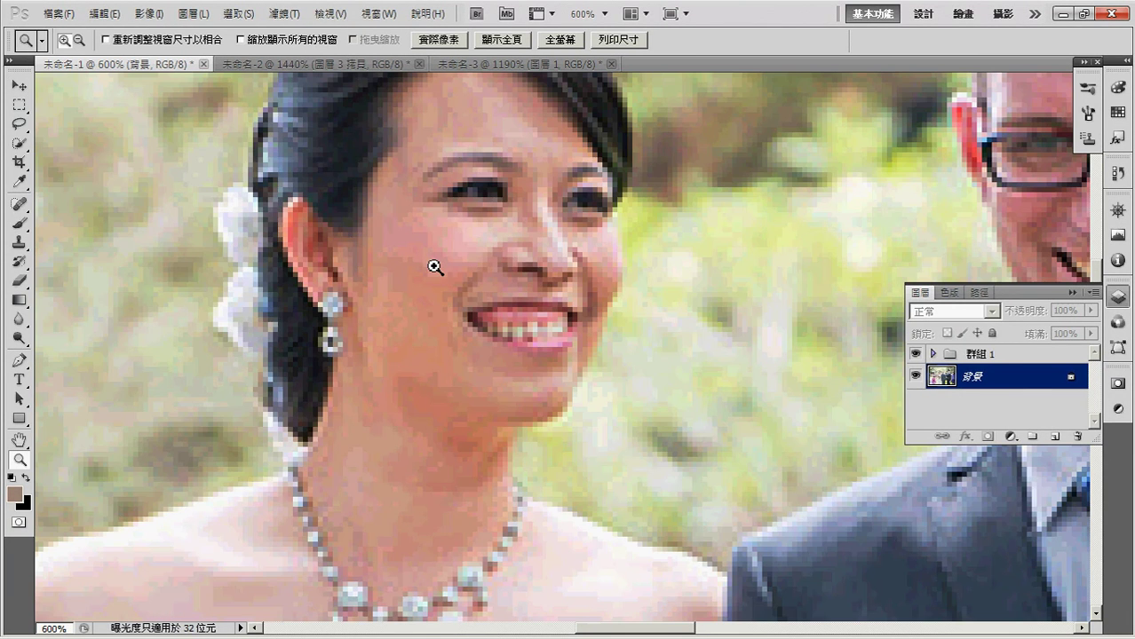
# Step: Hide and re-show 群組 1 to compare with the original, then switch to 未命名-2
pyautogui.click(916, 353)
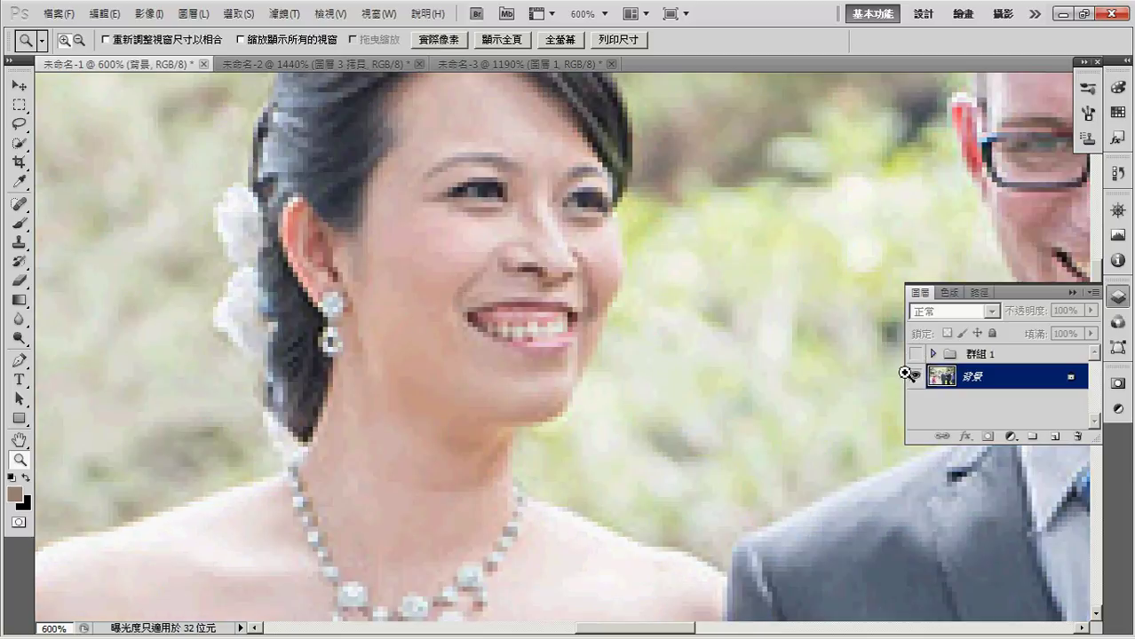
pyautogui.click(915, 353)
pyautogui.click(256, 66)
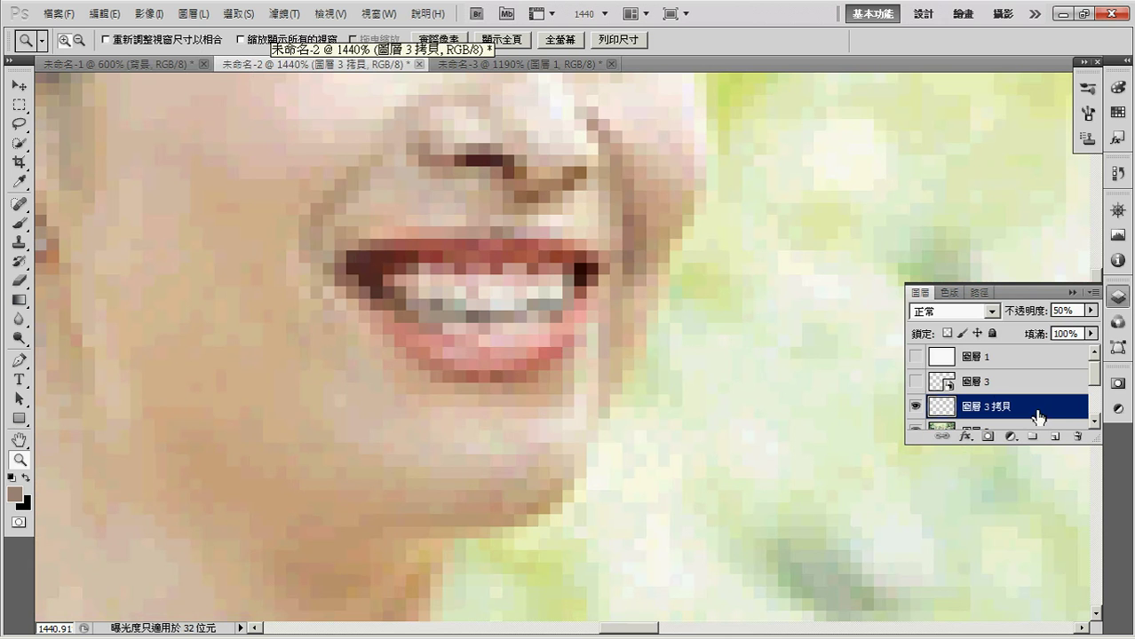
pyautogui.click(559, 66)
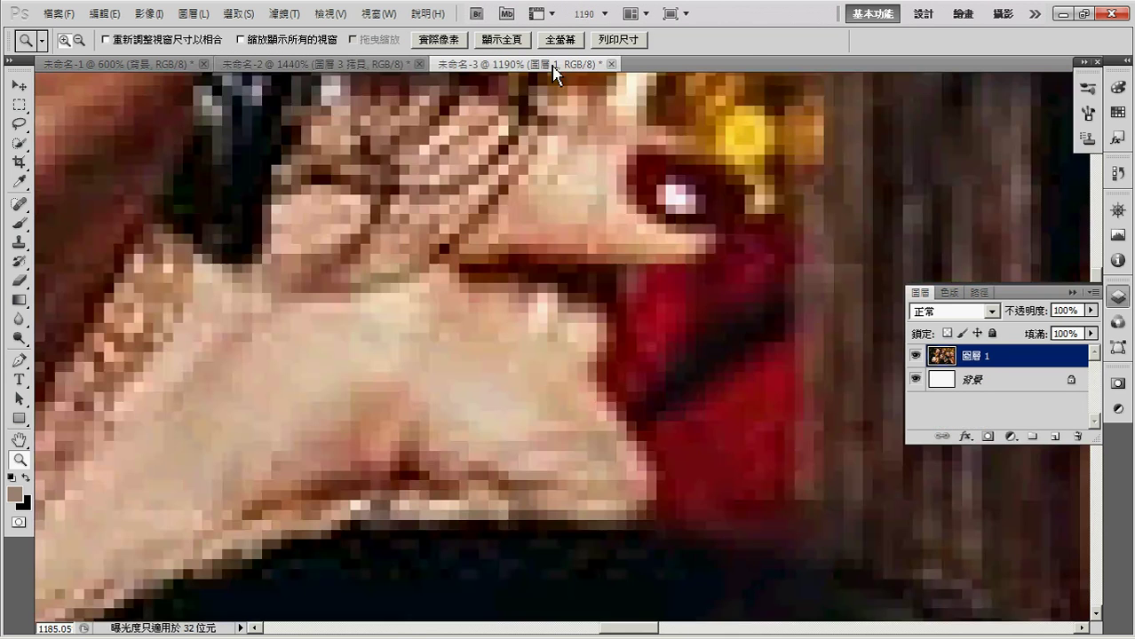
pyautogui.hotkey('ctrl', '0')
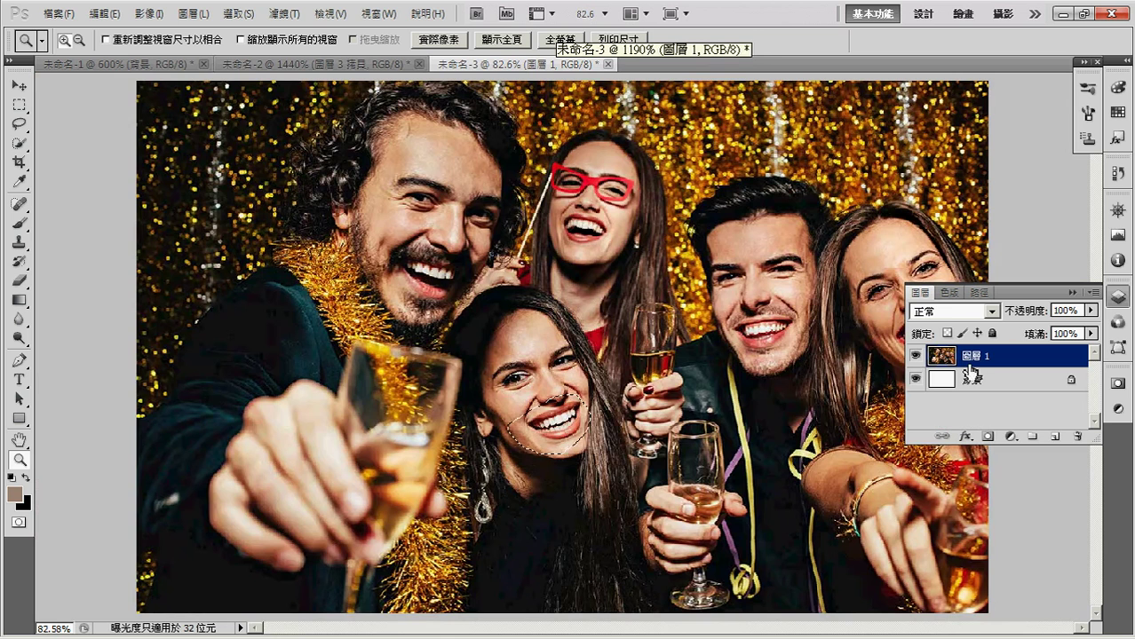
pyautogui.hotkey('ctrl', 'j')
pyautogui.keyDown('alt'); pyautogui.click(916, 356); pyautogui.keyUp('alt')
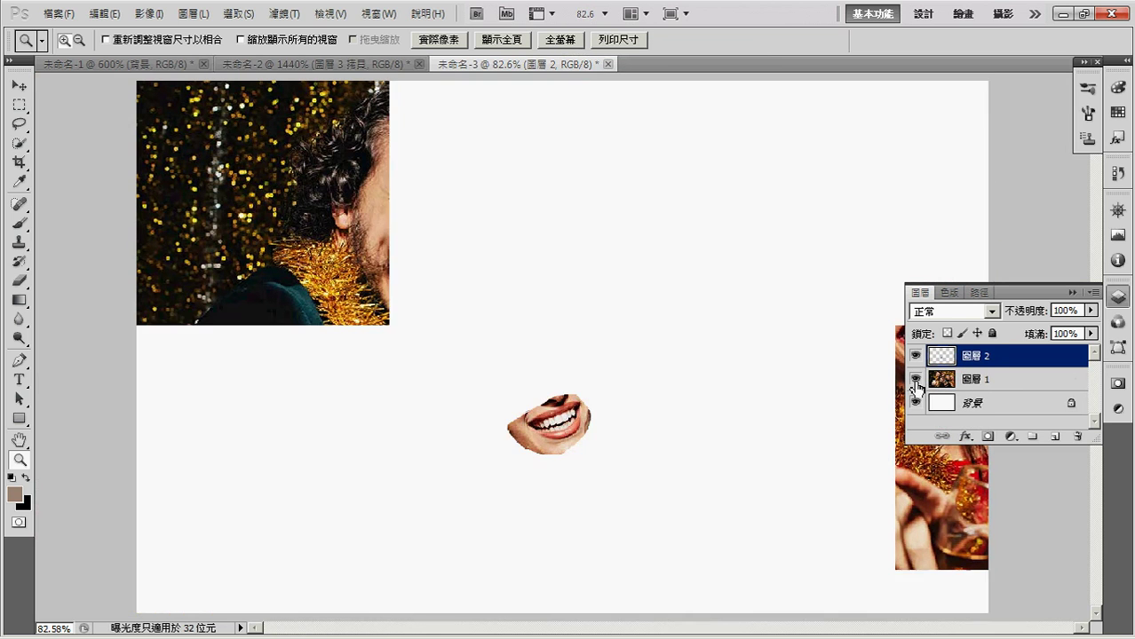
pyautogui.press('Delete')
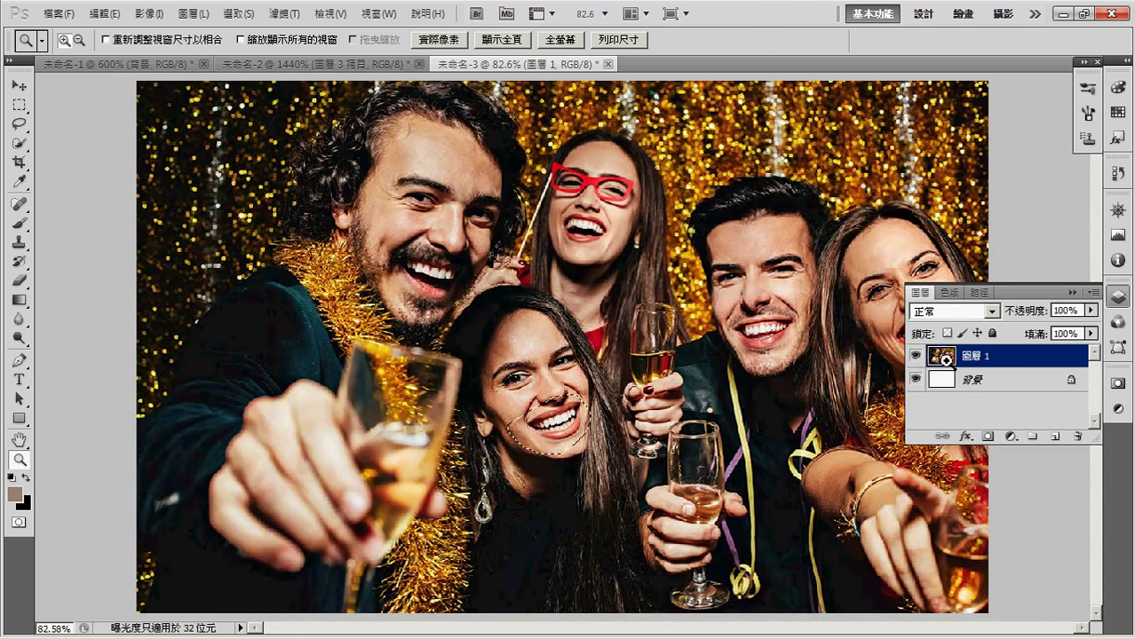
pyautogui.click(333, 67)
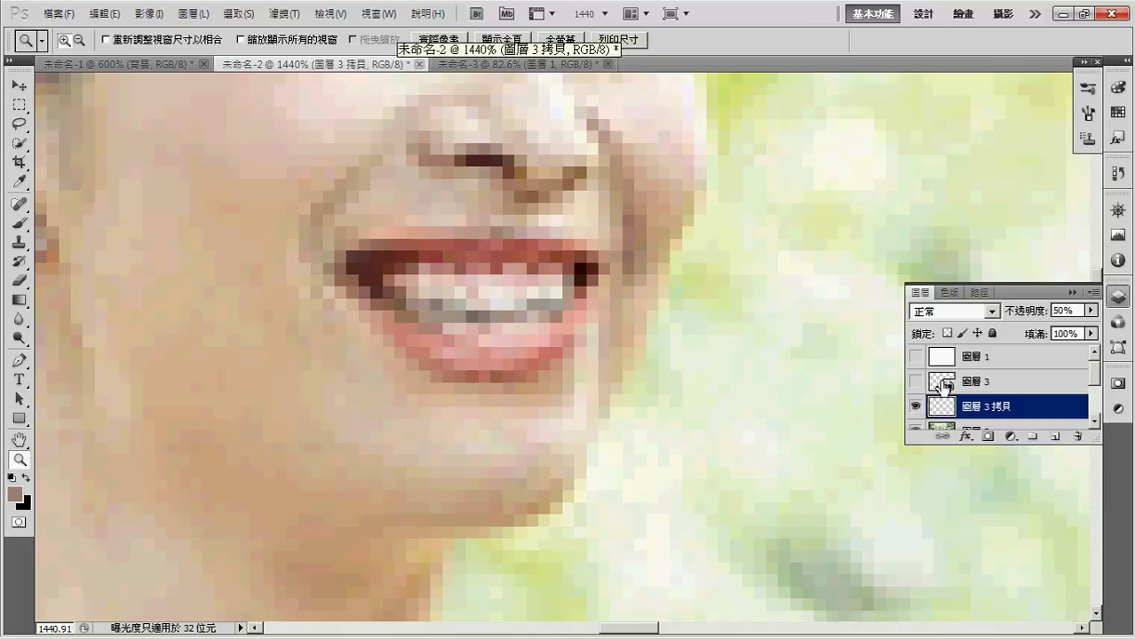
pyautogui.click(915, 406)
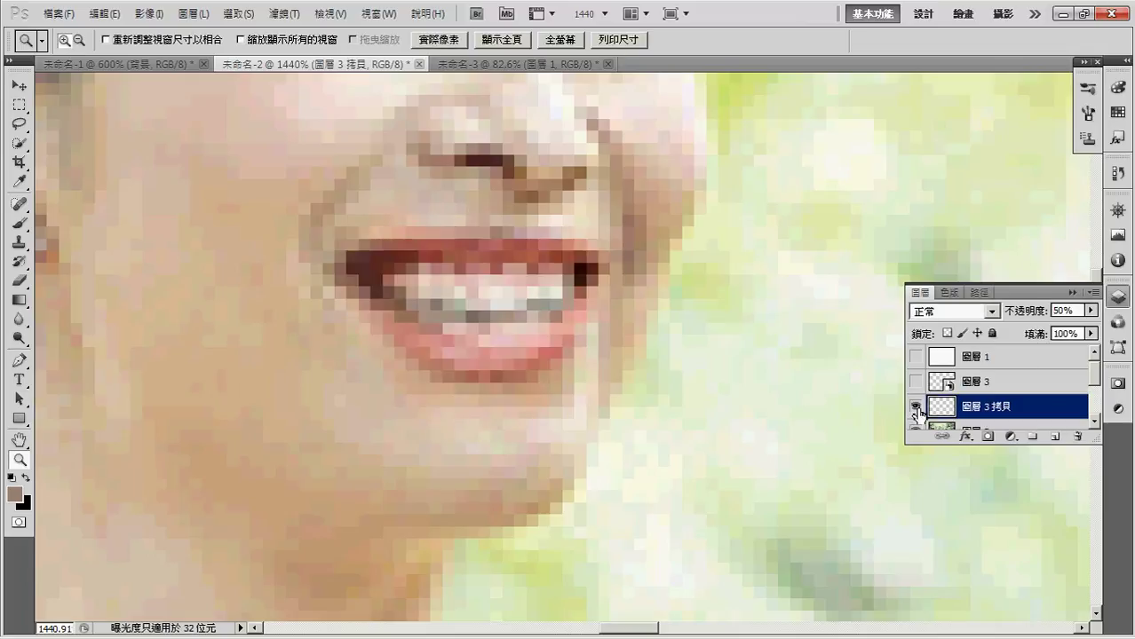
pyautogui.hotkey('ctrl', '0')
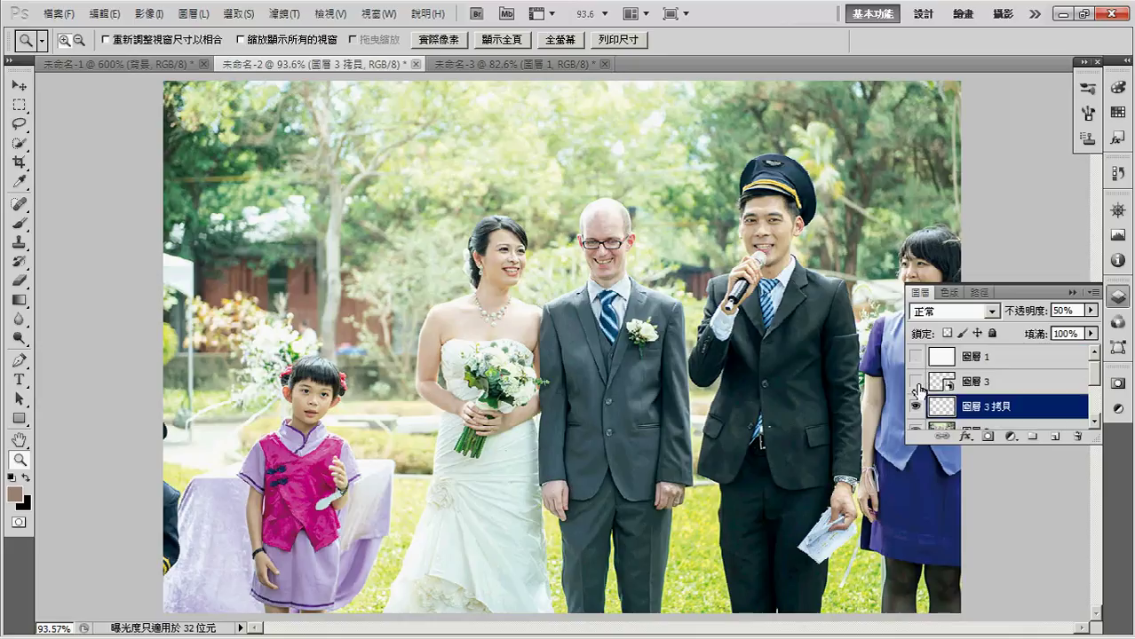
pyautogui.click(915, 407)
pyautogui.click(915, 382)
pyautogui.click(915, 382)
pyautogui.click(915, 407)
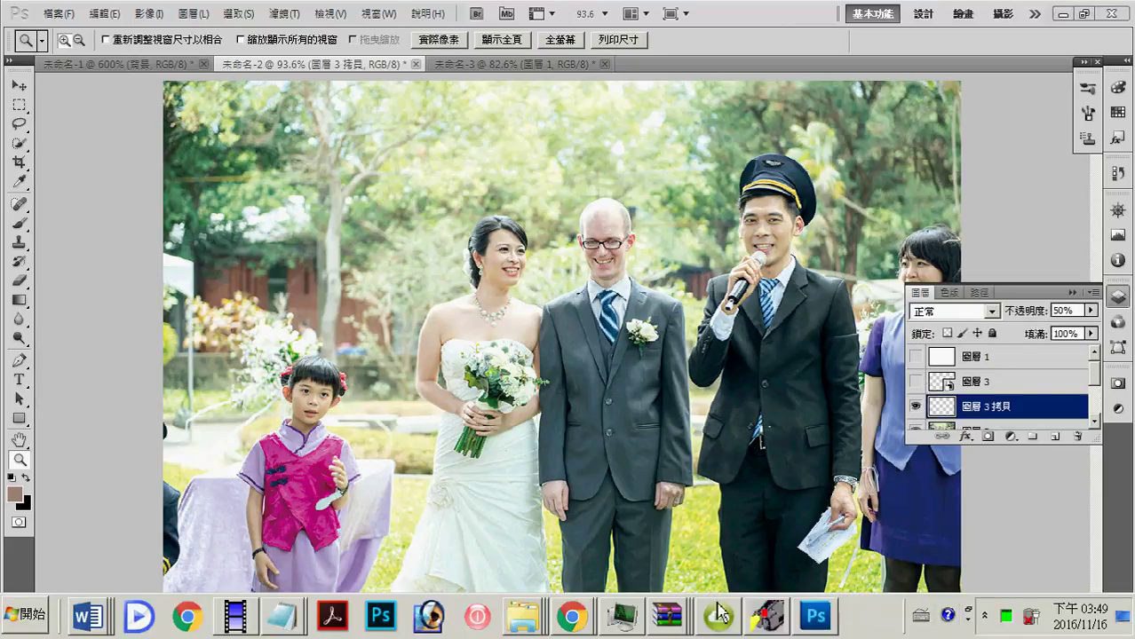
pyautogui.click(580, 549)
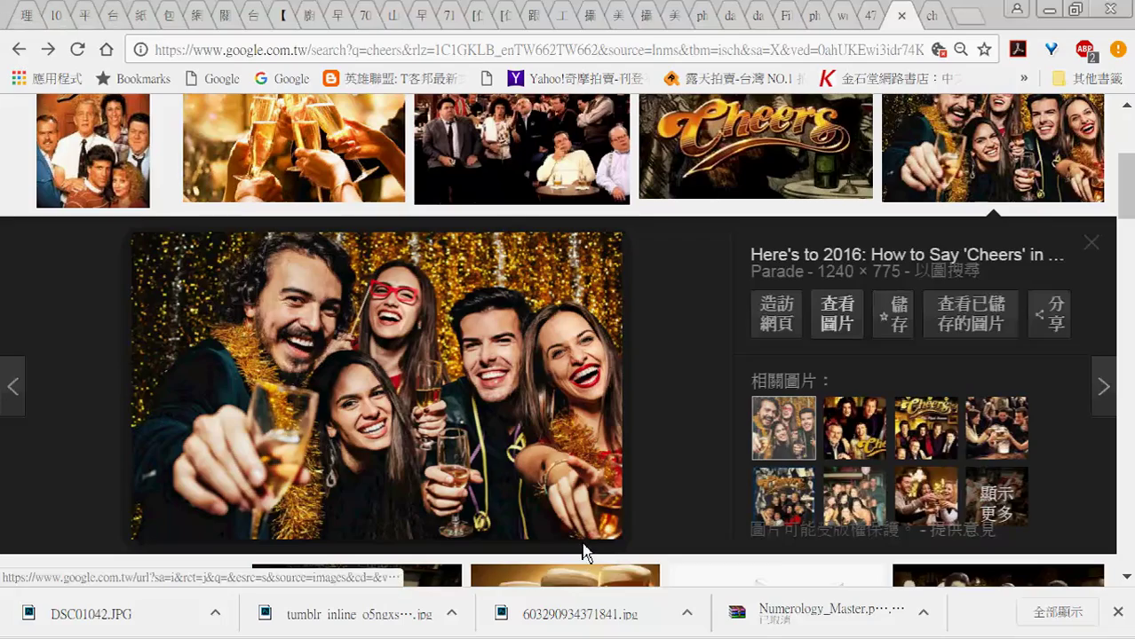
pyautogui.click(836, 313)
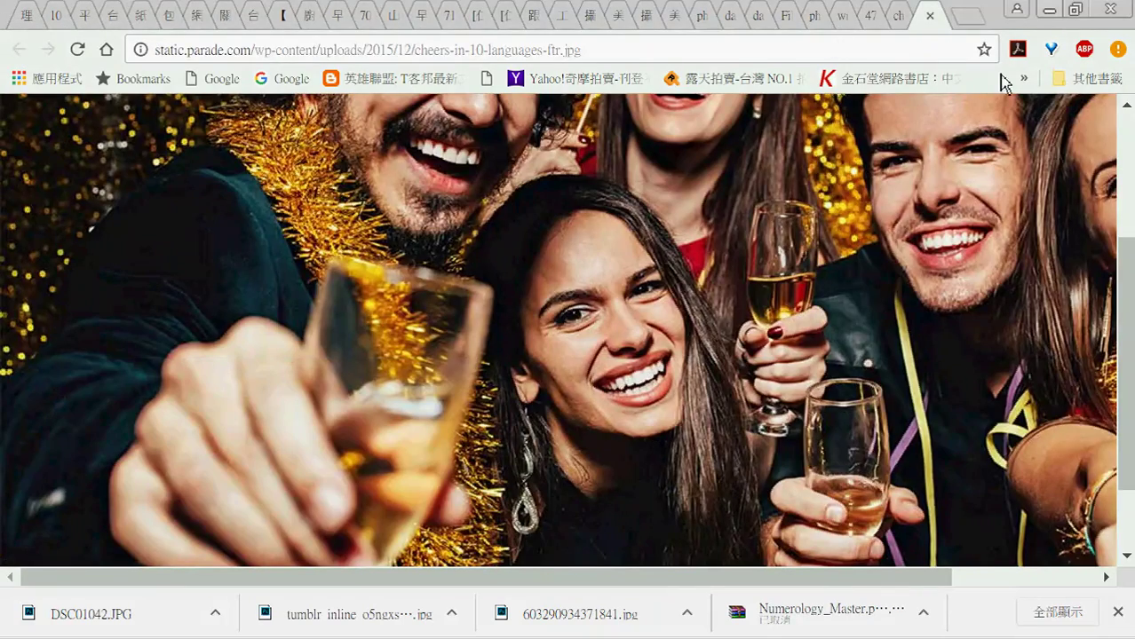
pyautogui.click(1048, 9)
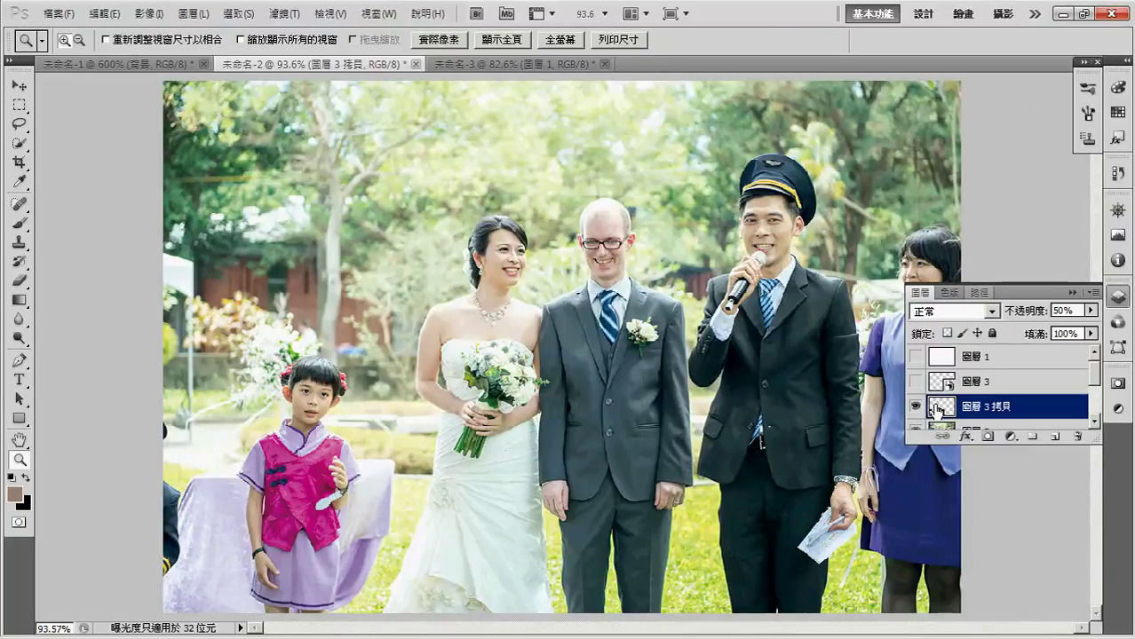
# Step: Hide 圖層 3 拷貝, zoom in on the mouth and chin, and show and select 圖層 3
pyautogui.click(917, 407)
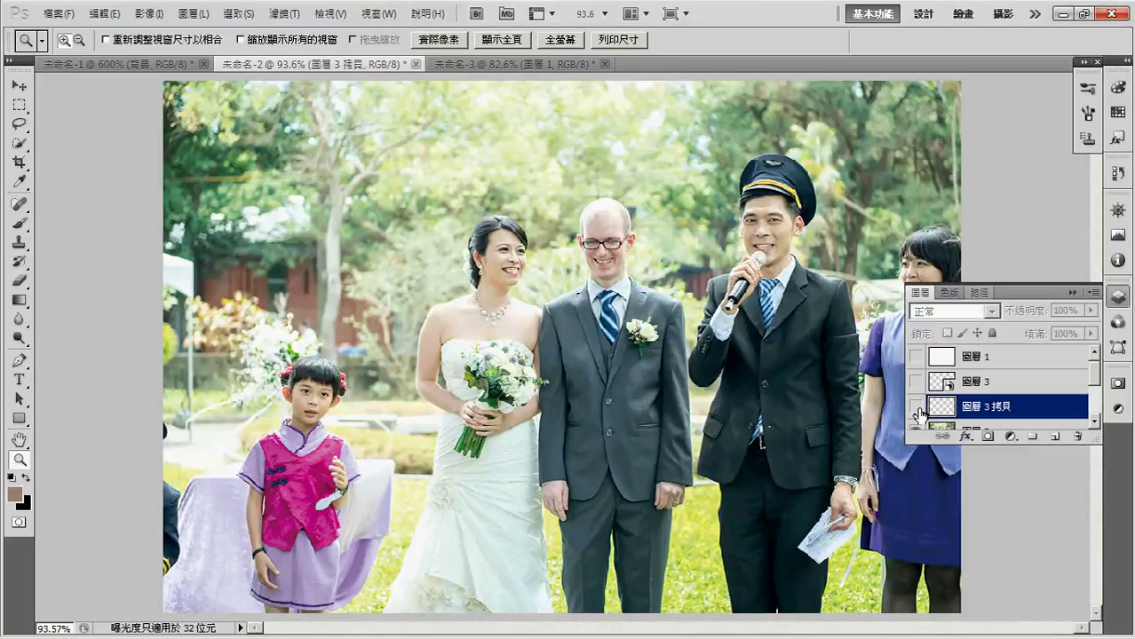
pyautogui.scroll(-1, 919, 412)
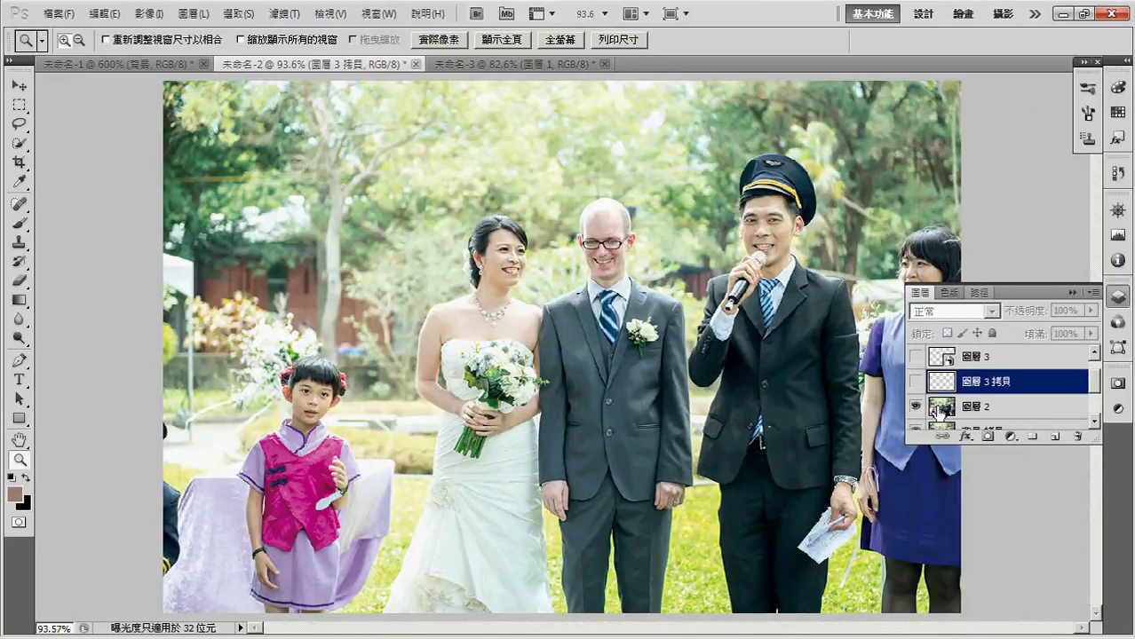
pyautogui.moveTo(458, 237); pyautogui.dragTo(662, 375)
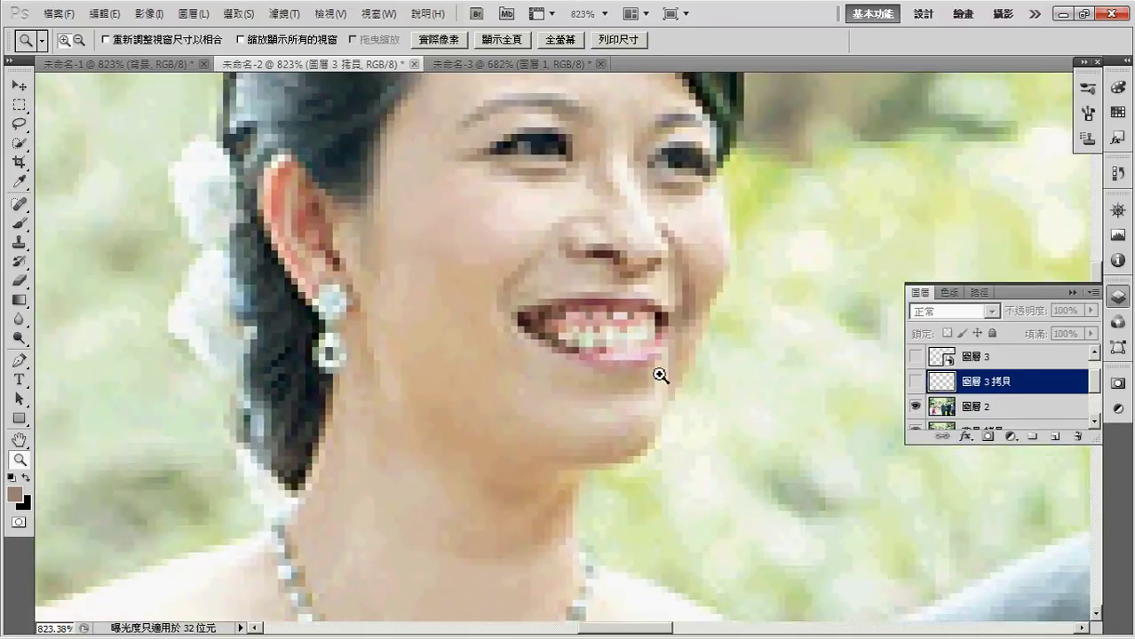
pyautogui.click(915, 356)
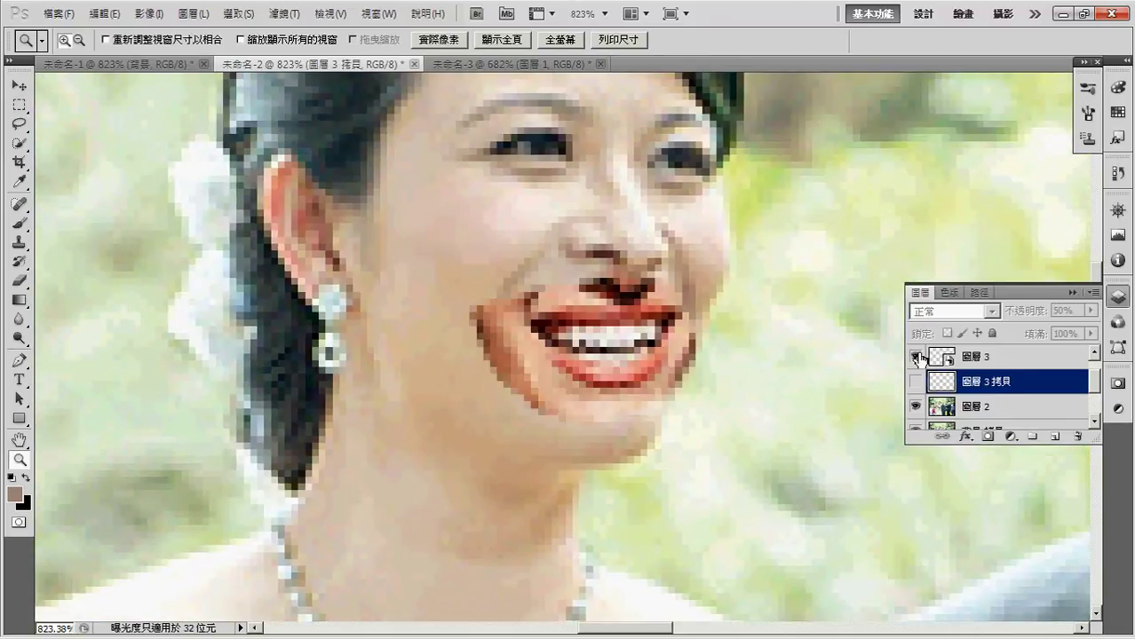
pyautogui.click(1000, 364)
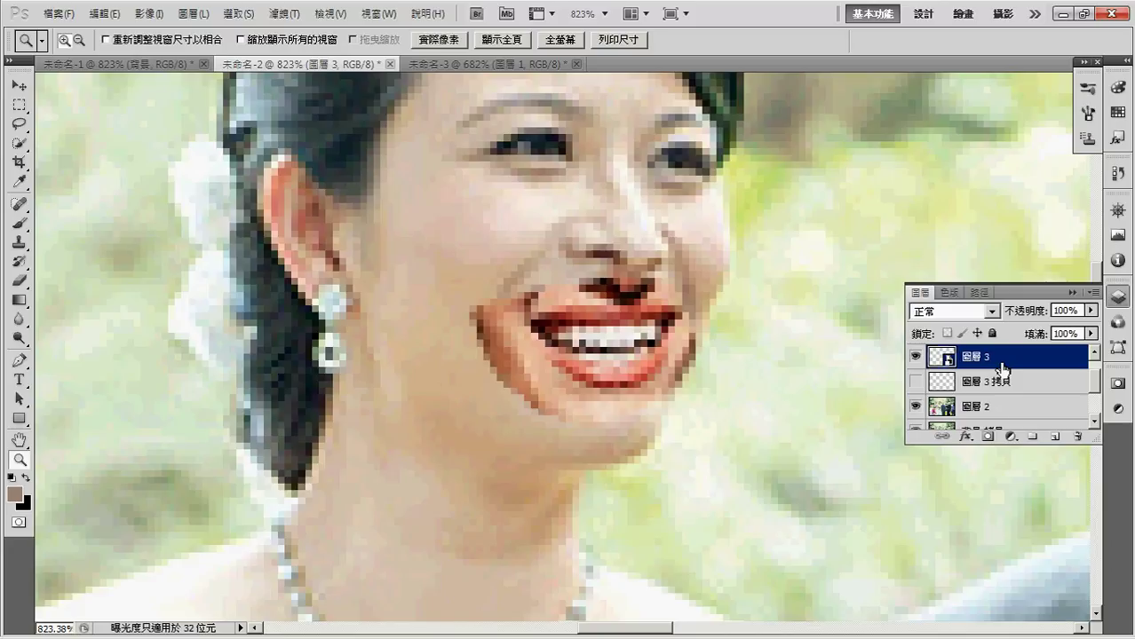
pyautogui.rightClick(1000, 364)
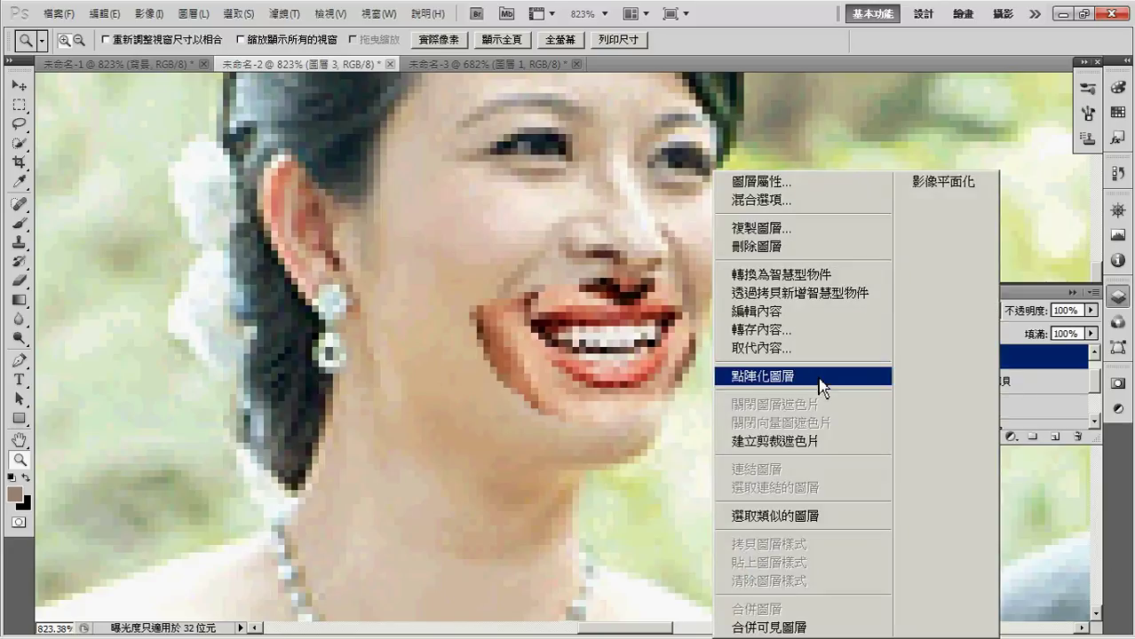
# Step: Duplicate 圖層 3 as a hidden backup 圖層 3 拷貝 2 and rasterize 圖層 3
pyautogui.moveTo(1055, 373); pyautogui.dragTo(1055, 436)
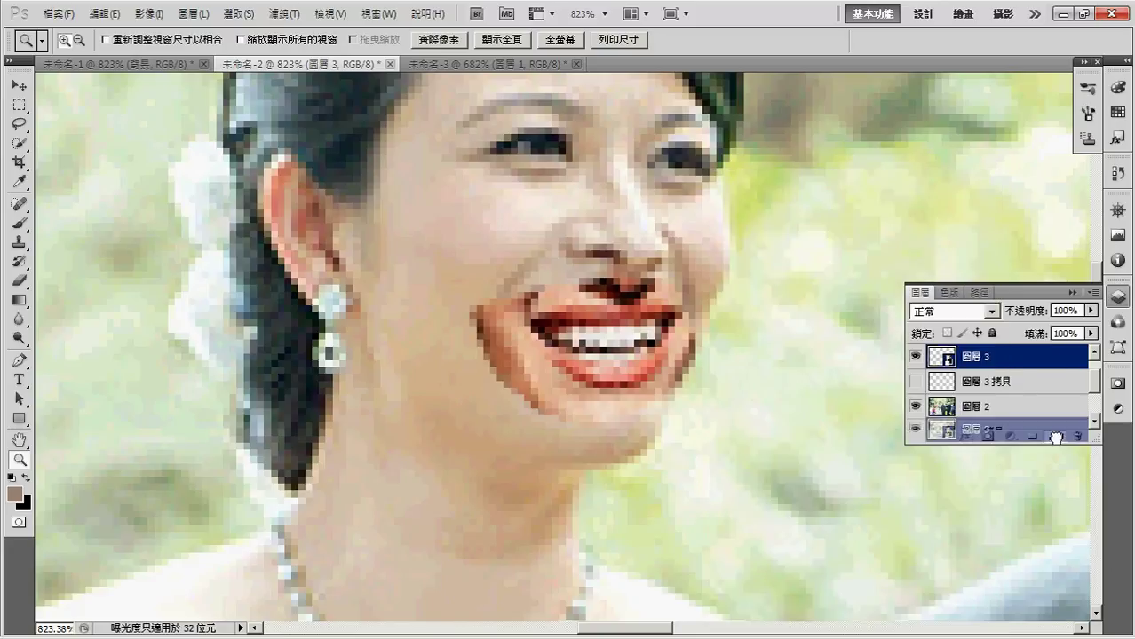
pyautogui.click(915, 356)
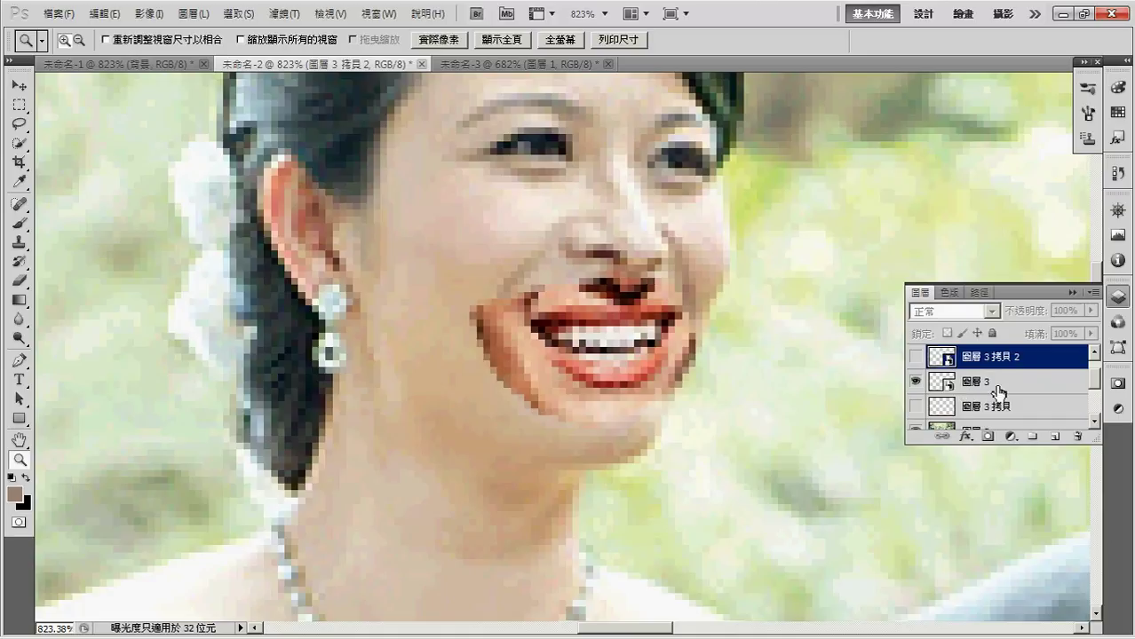
pyautogui.click(1001, 392)
pyautogui.rightClick(1001, 391)
pyautogui.click(839, 382)
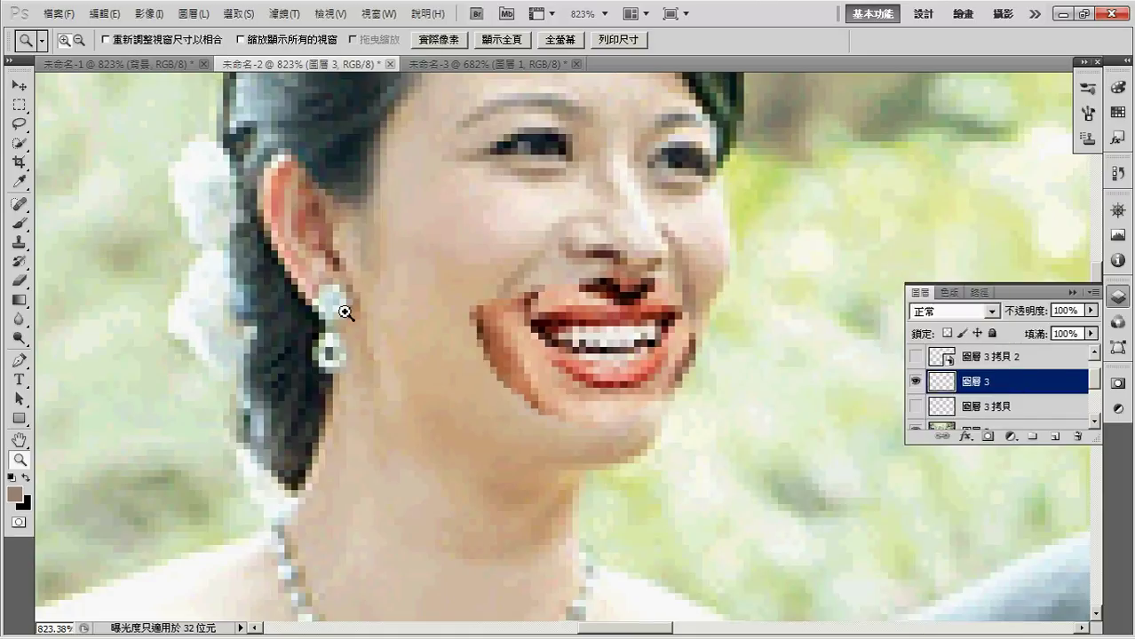
# Step: Lasso-select the stray red area around the chin and left cheek
pyautogui.click(18, 129)
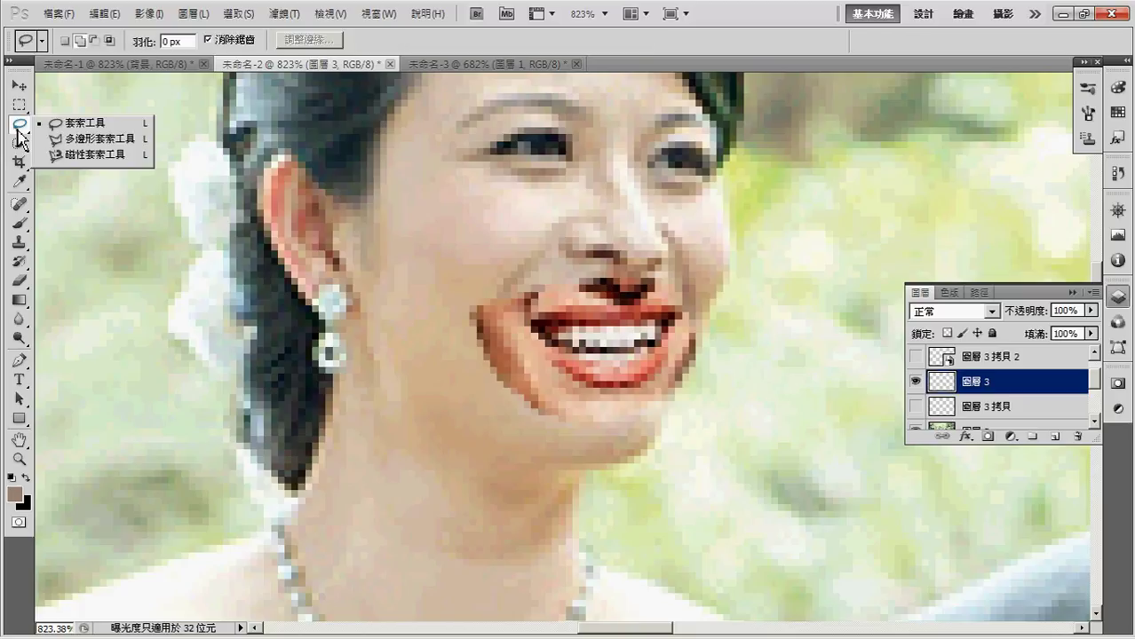
pyautogui.click(84, 122)
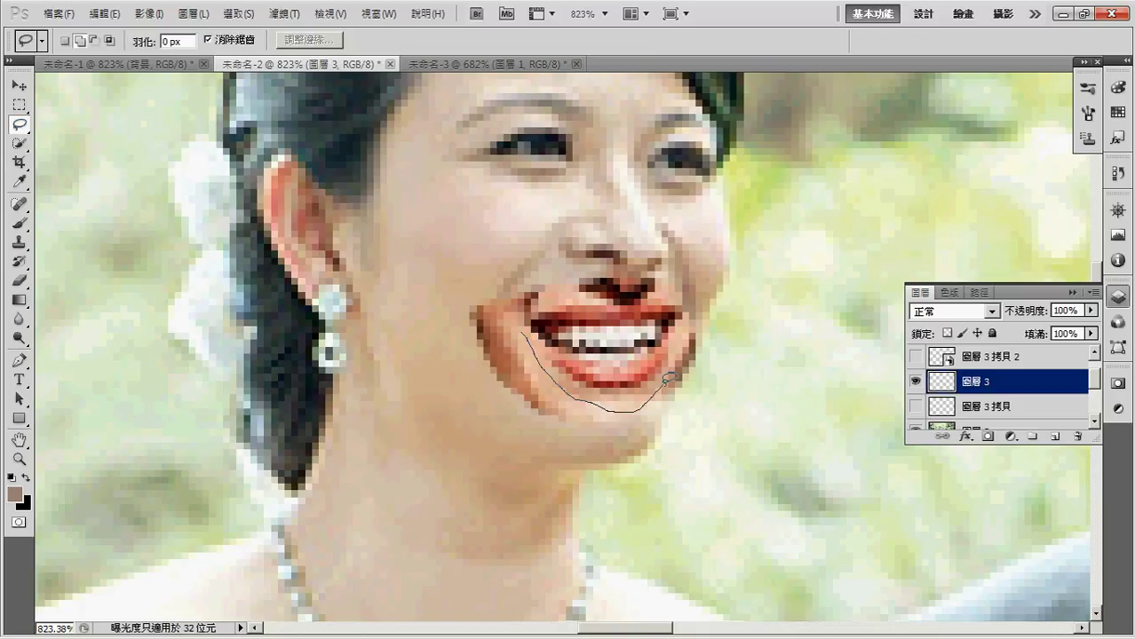
pyautogui.moveTo(697, 334); pyautogui.dragTo(557, 281)
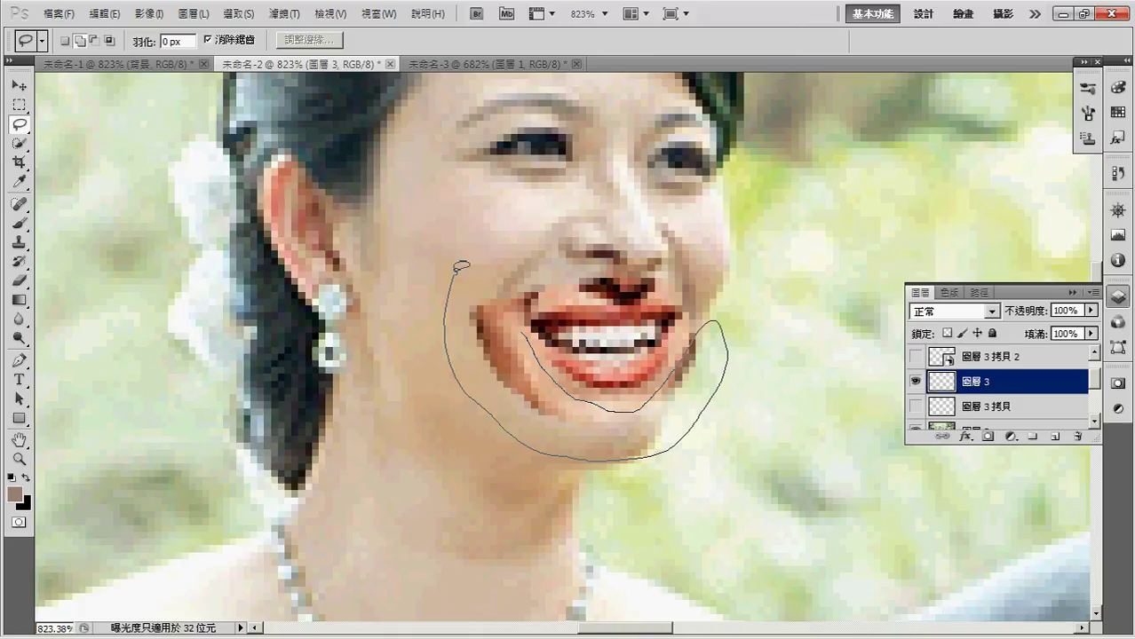
pyautogui.moveTo(526, 331); pyautogui.dragTo(528, 333)
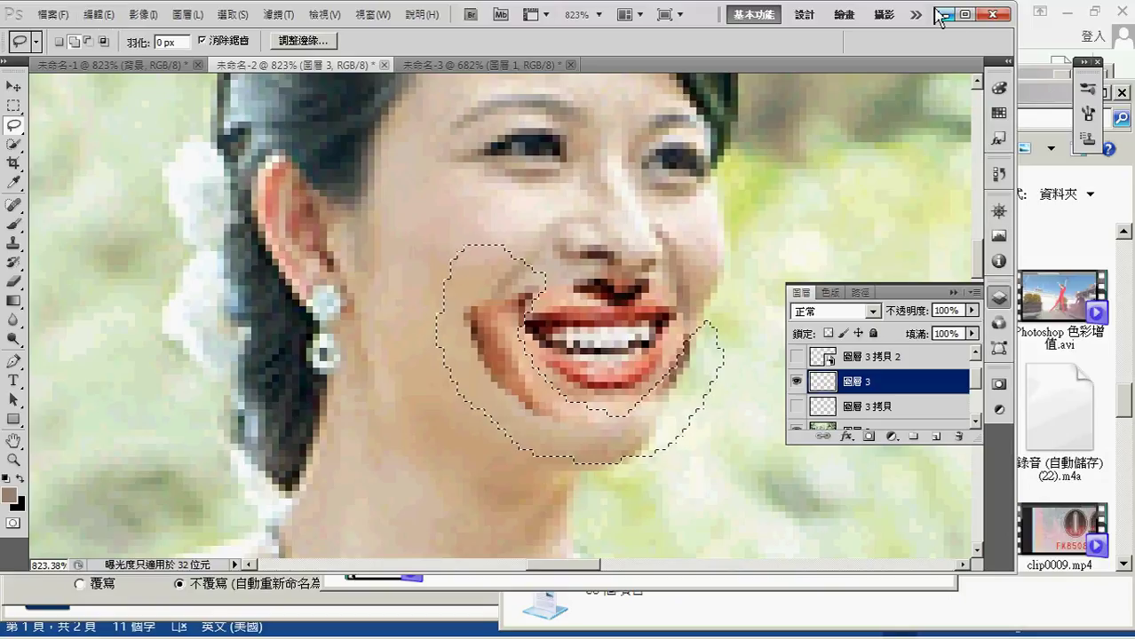
# Step: Maximize the window, clear the selected red paint from 圖層 3 with Edit > Clear, and deselect
pyautogui.click(964, 14)
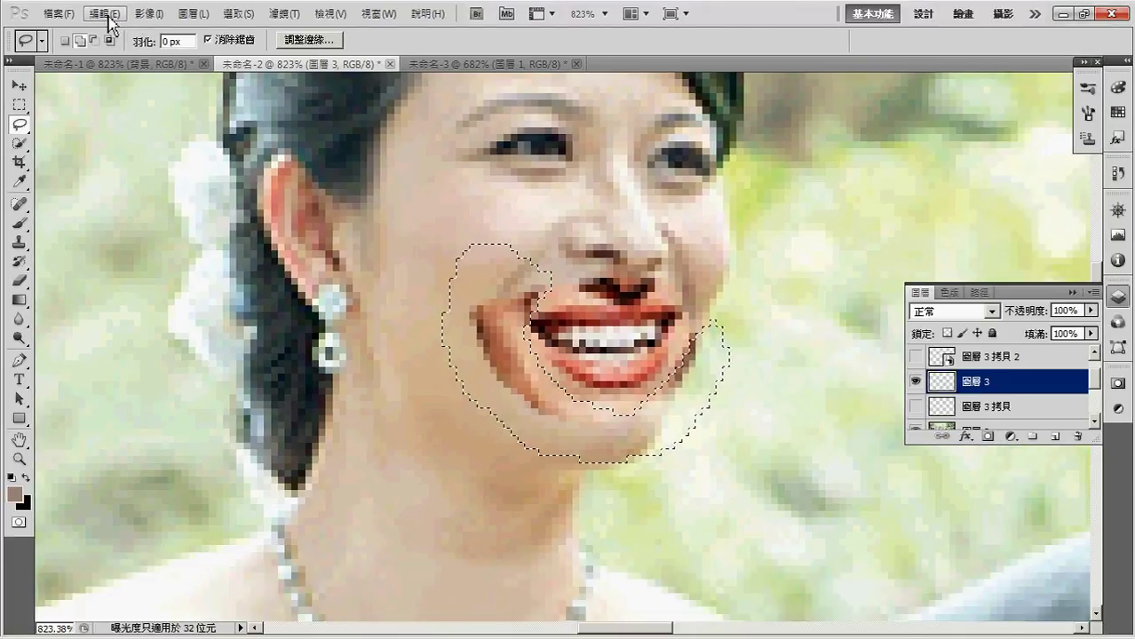
pyautogui.click(104, 15)
pyautogui.click(157, 196)
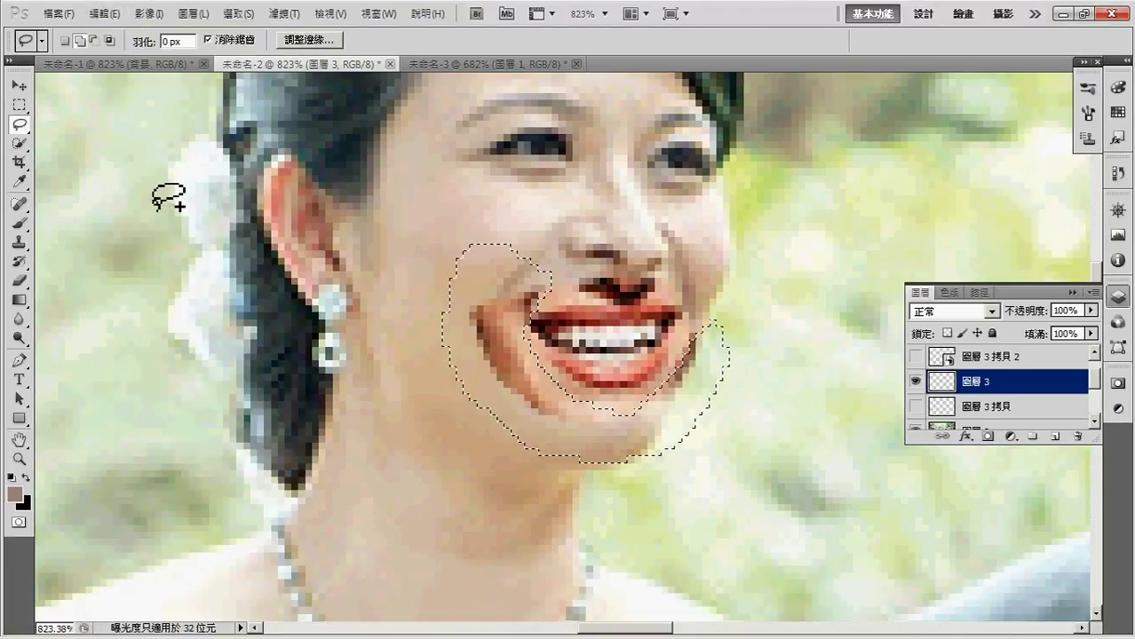
pyautogui.hotkey('ctrl', 'd')
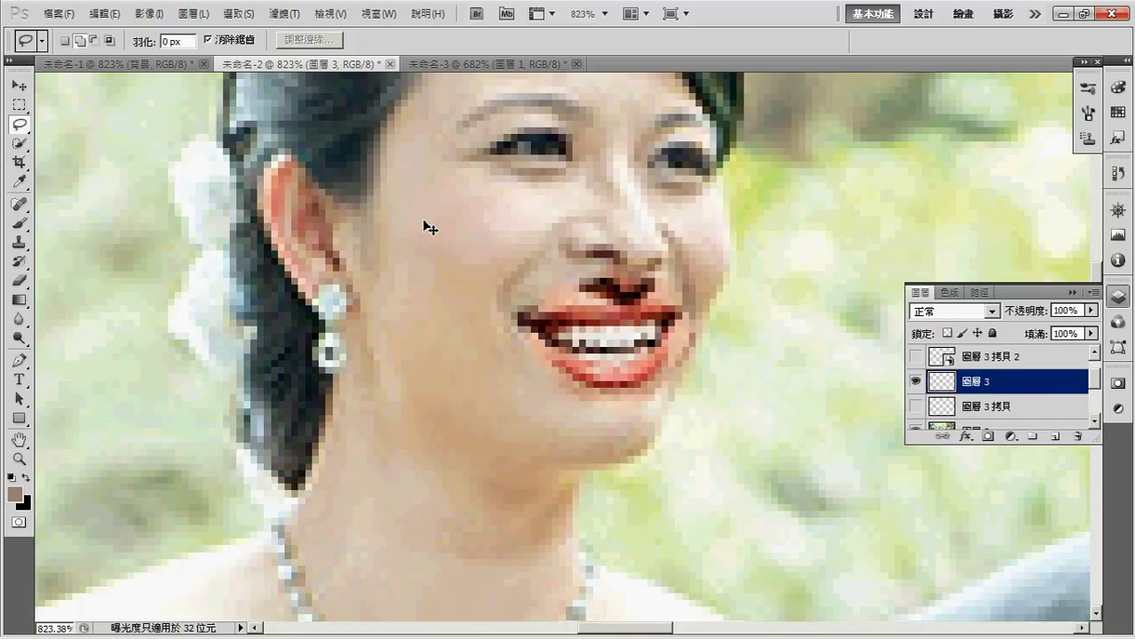
# Step: Select the standard Eraser tool and try one stroke near the mouth, then undo it
pyautogui.click(23, 282)
pyautogui.rightClick(25, 284)
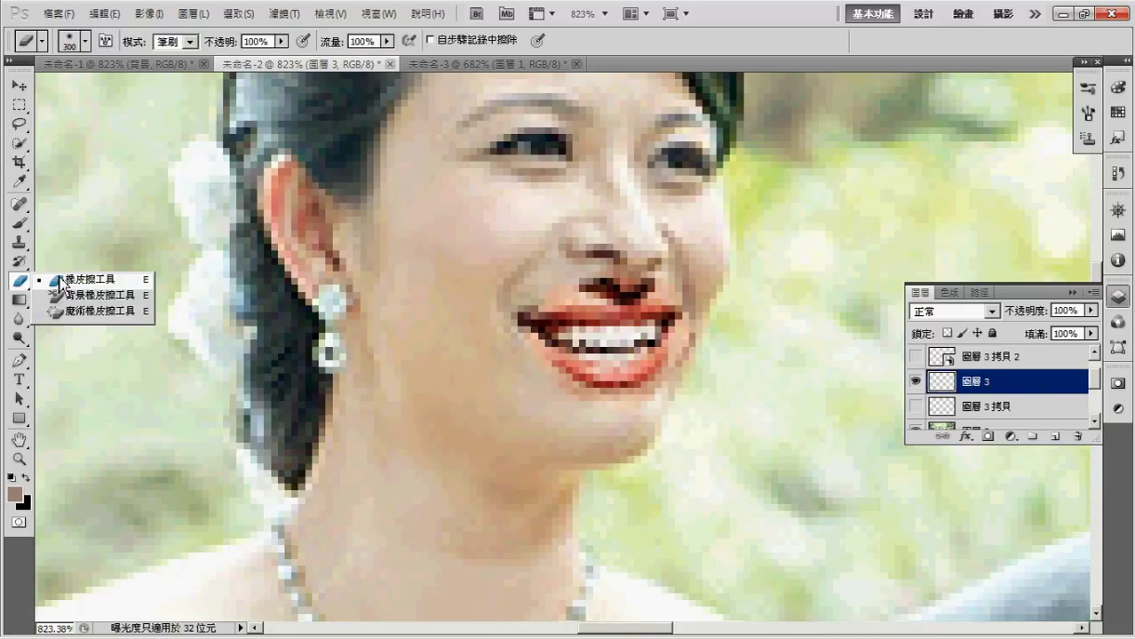
pyautogui.click(591, 297)
pyautogui.moveTo(587, 287); pyautogui.dragTo(611, 282)
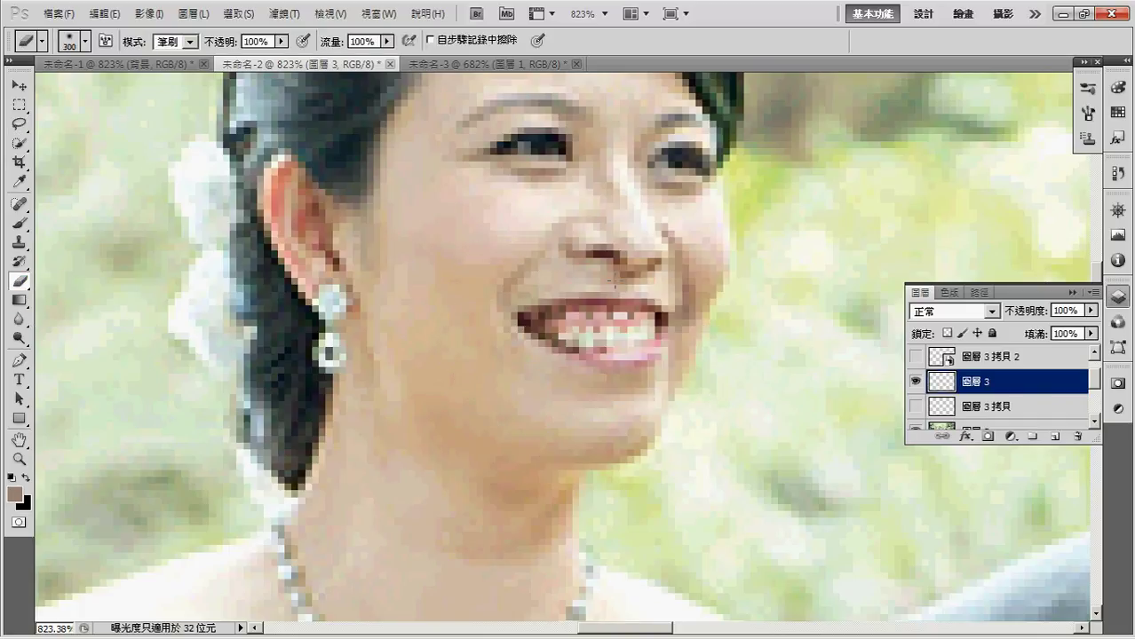
pyautogui.hotkey('ctrl', 'z')
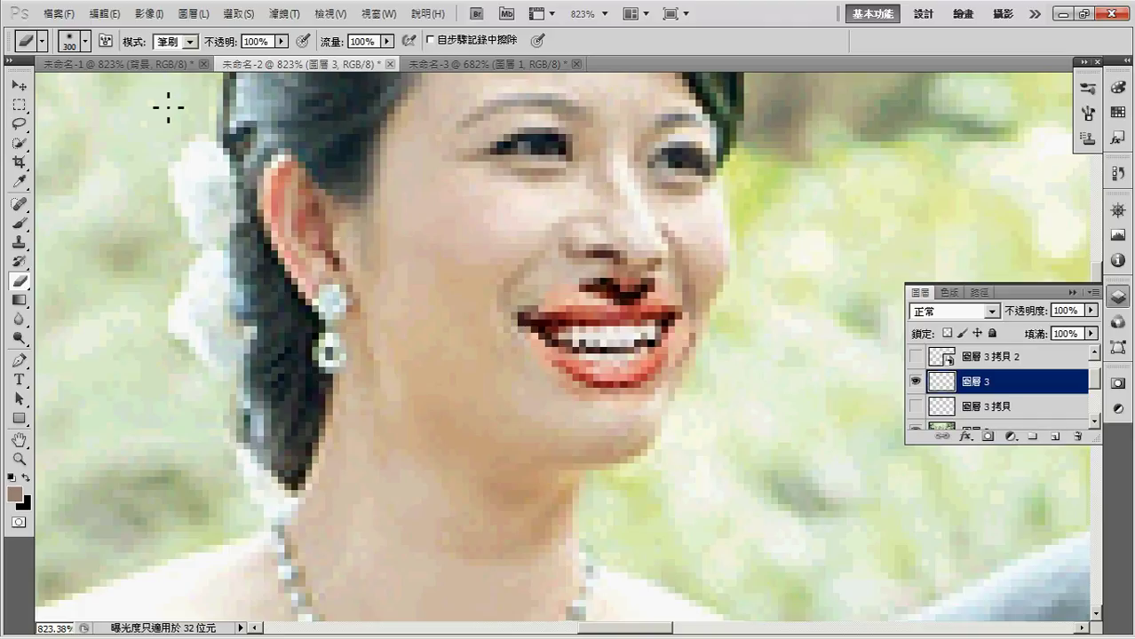
# Step: Set the eraser to a 9 px soft round brush with 30% hardness and erase the paint under the nose
pyautogui.click(86, 41)
pyautogui.moveTo(93, 89); pyautogui.dragTo(39, 90)
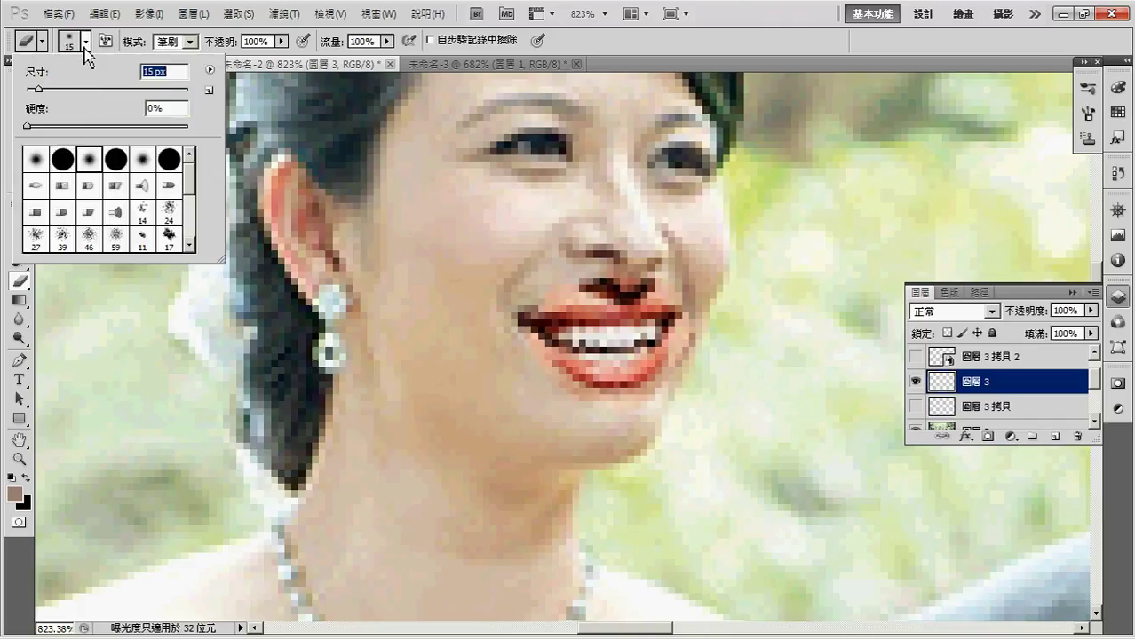
pyautogui.click(39, 158)
pyautogui.moveTo(43, 127); pyautogui.dragTo(77, 127)
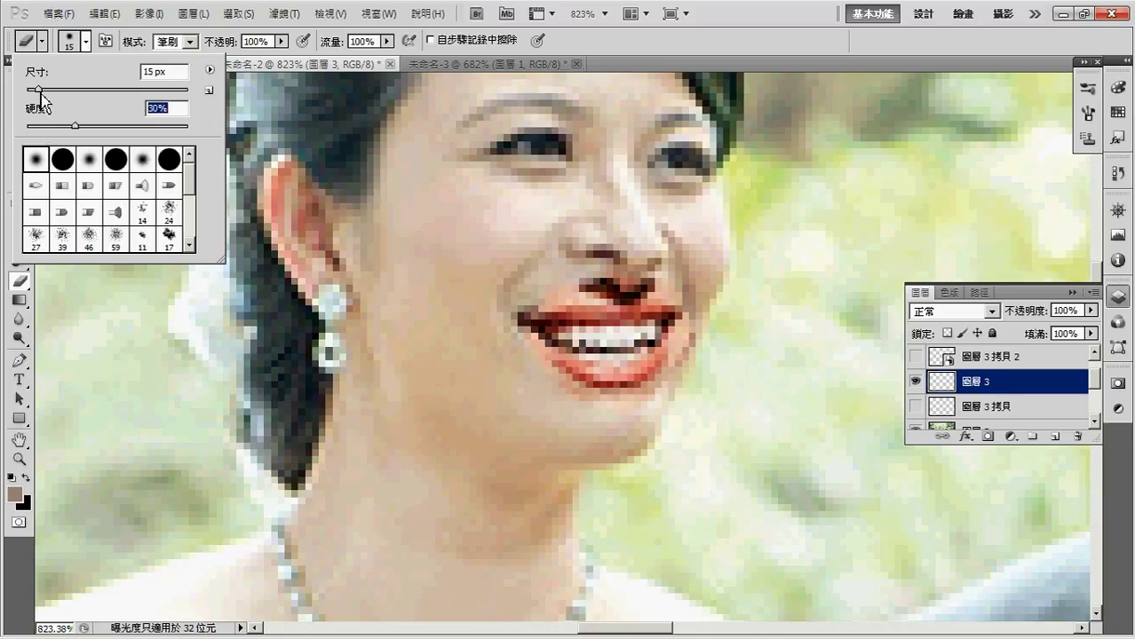
pyautogui.moveTo(37, 92); pyautogui.dragTo(33, 91)
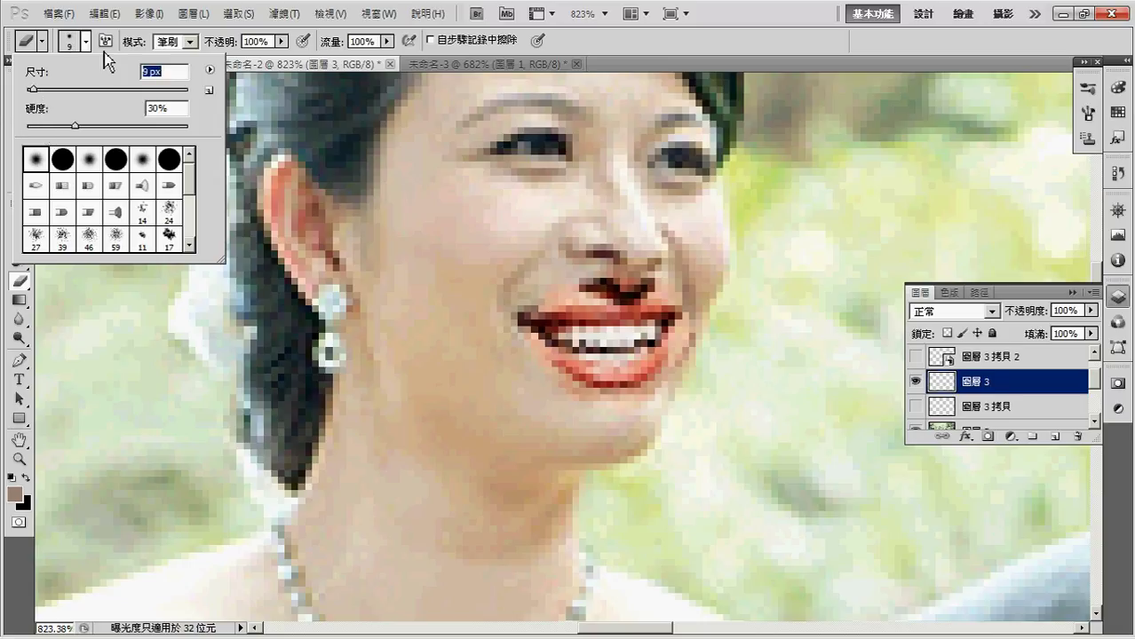
pyautogui.press('Return')
pyautogui.moveTo(572, 271)
pyautogui.mouseDown()
pyautogui.moveTo(608, 241)
pyautogui.moveTo(630, 262)
pyautogui.moveTo(539, 258)
pyautogui.moveTo(635, 244)
pyautogui.mouseUp()
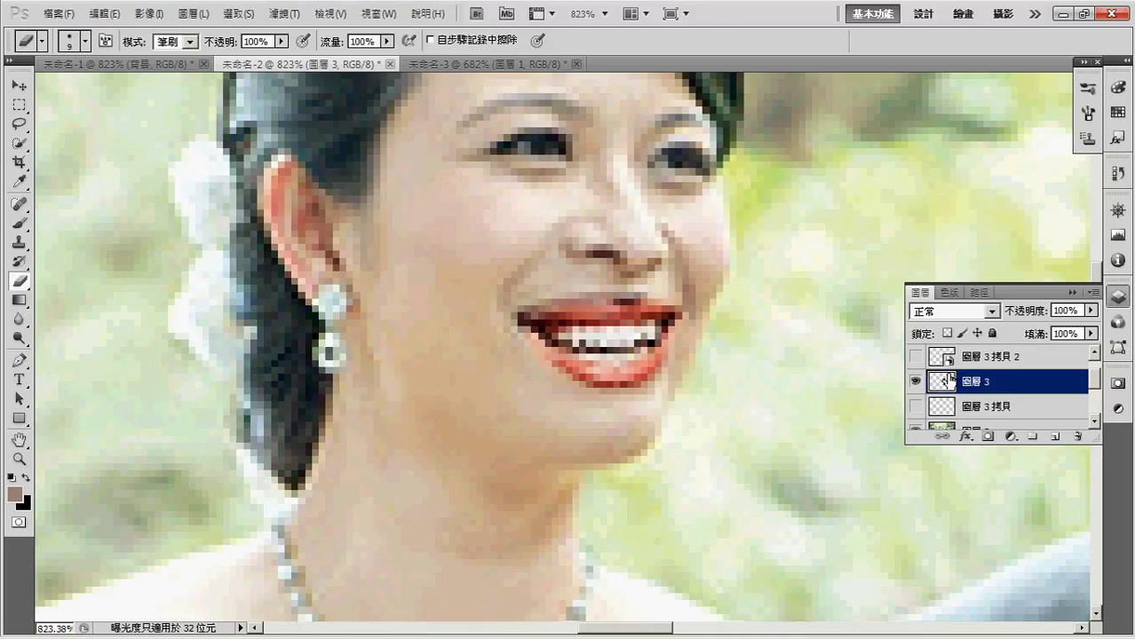
# Step: Warp 圖層 3, pulling the mouth's top-left and lower corners into place
pyautogui.click(108, 13)
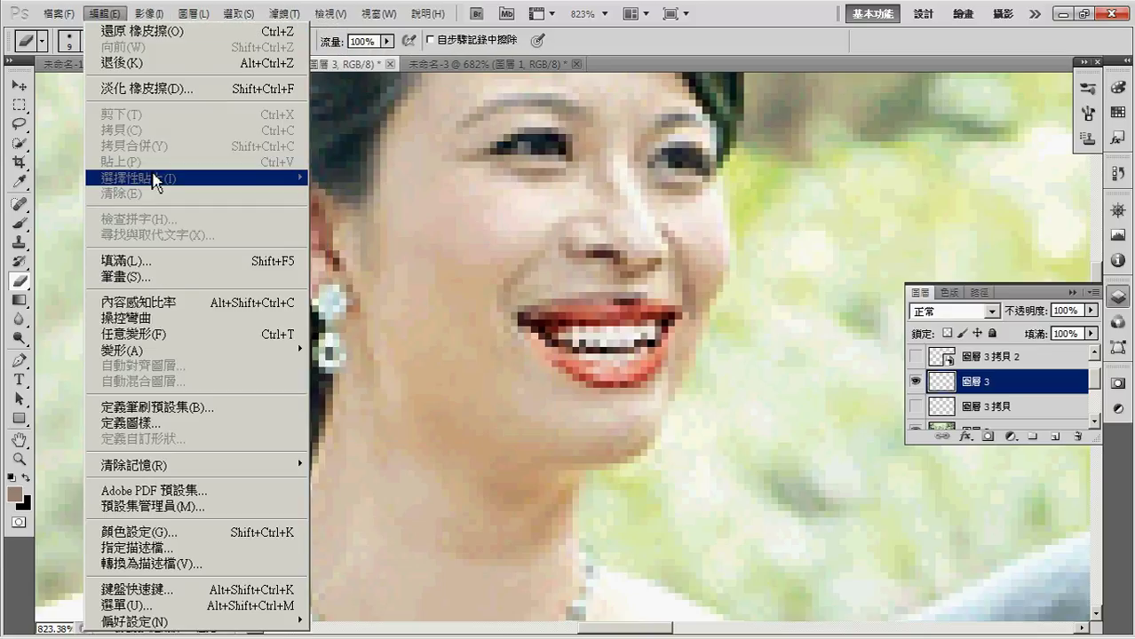
pyautogui.moveTo(195, 349)
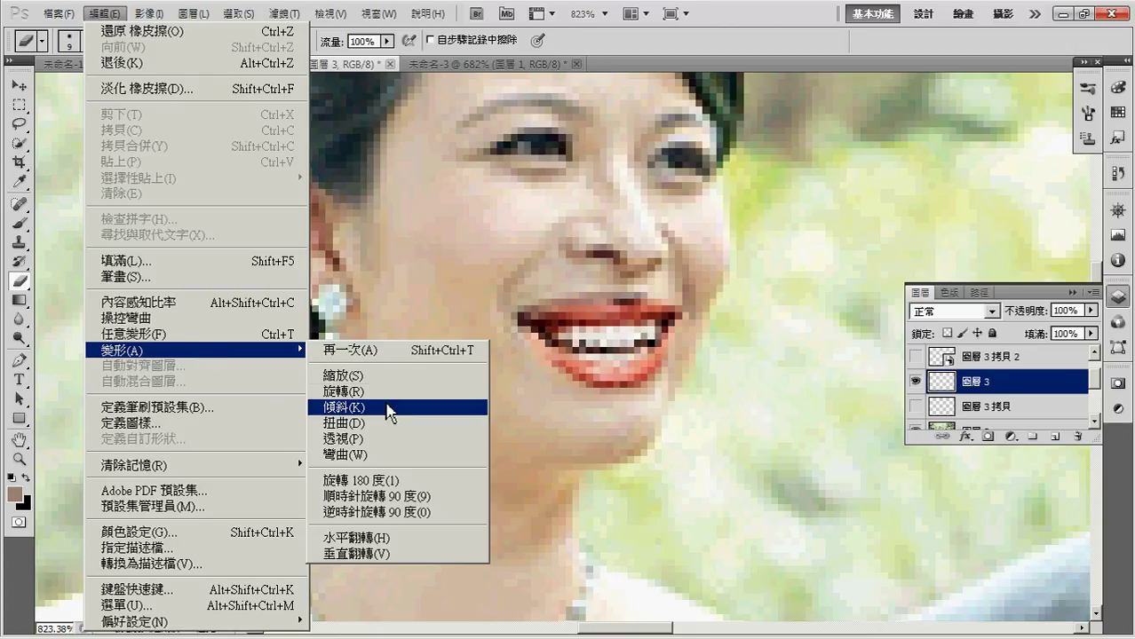
pyautogui.click(386, 458)
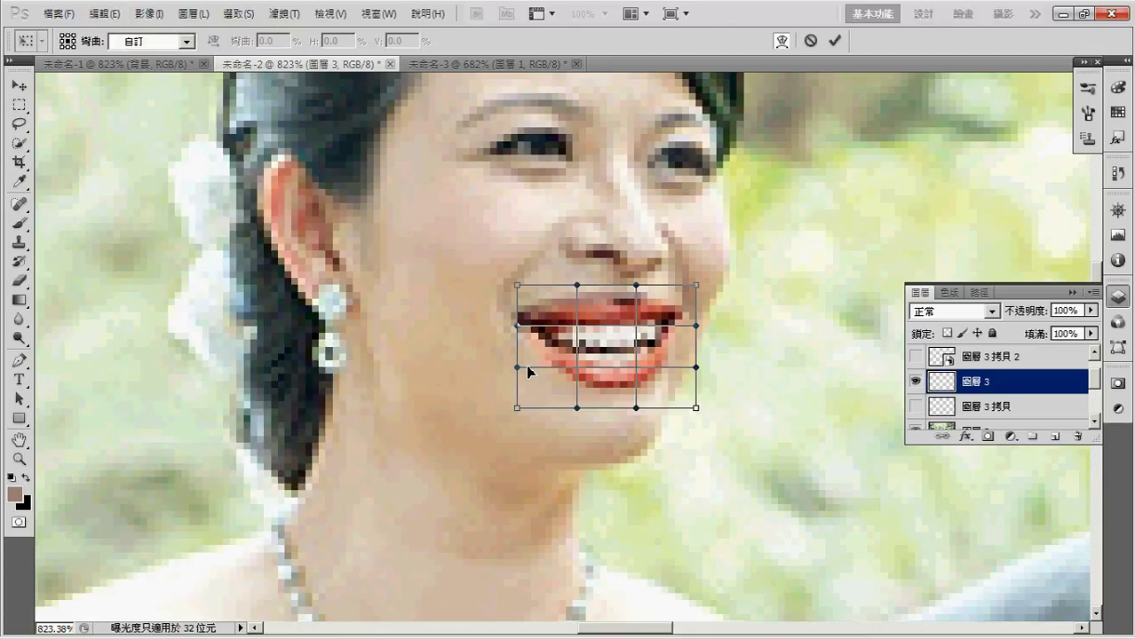
pyautogui.moveTo(521, 290); pyautogui.dragTo(520, 277)
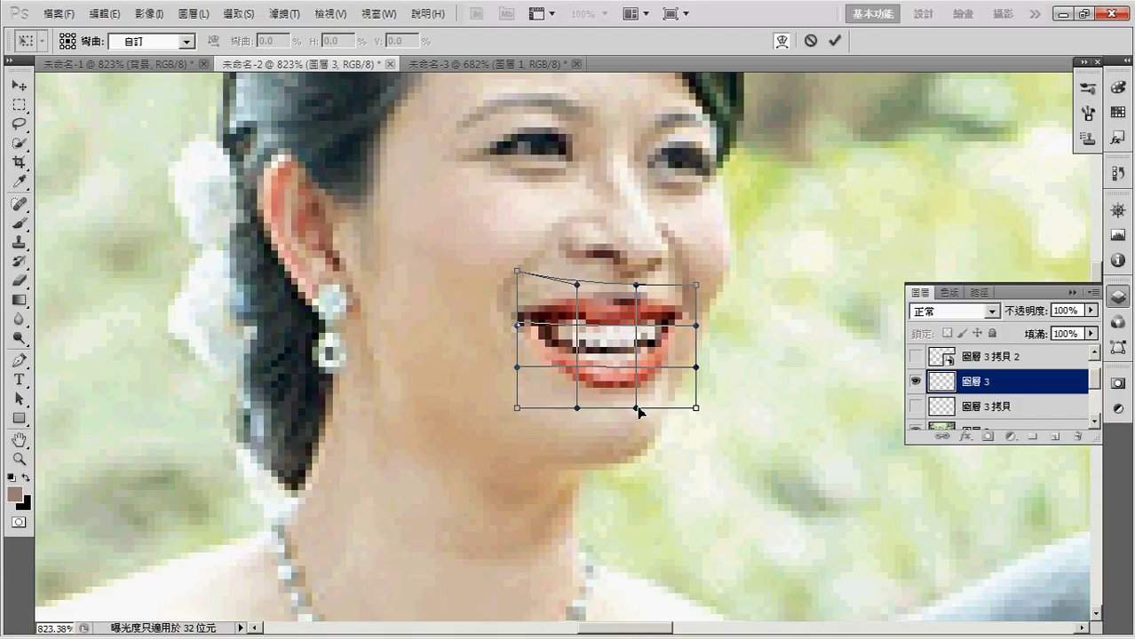
pyautogui.moveTo(638, 410); pyautogui.dragTo(618, 403)
pyautogui.moveTo(518, 411); pyautogui.dragTo(497, 388)
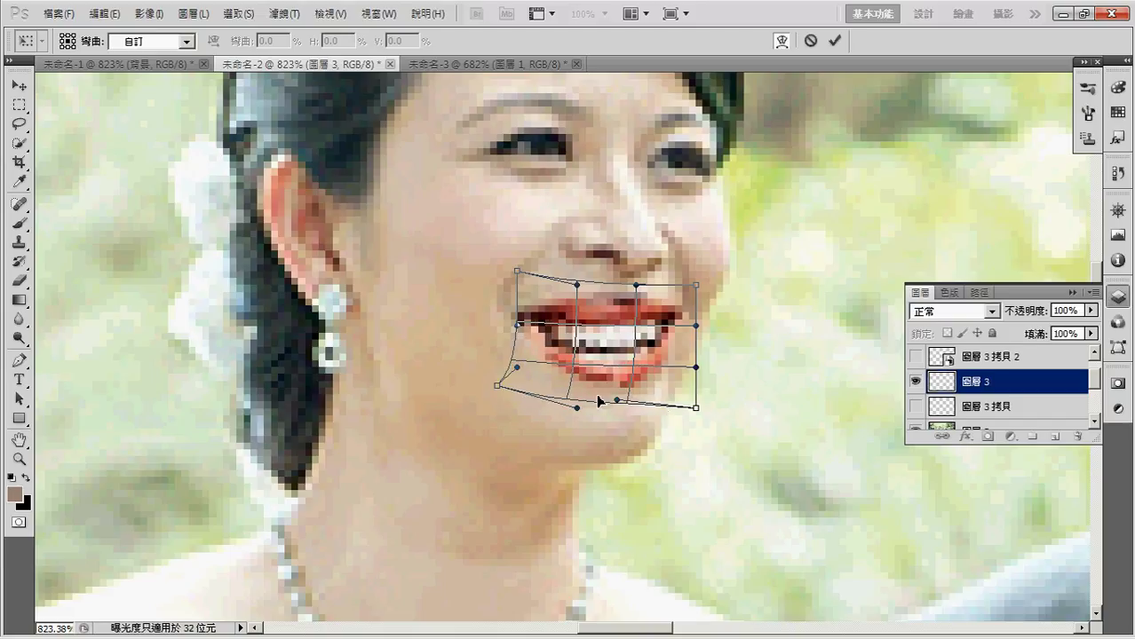
pyautogui.moveTo(692, 409); pyautogui.dragTo(674, 405)
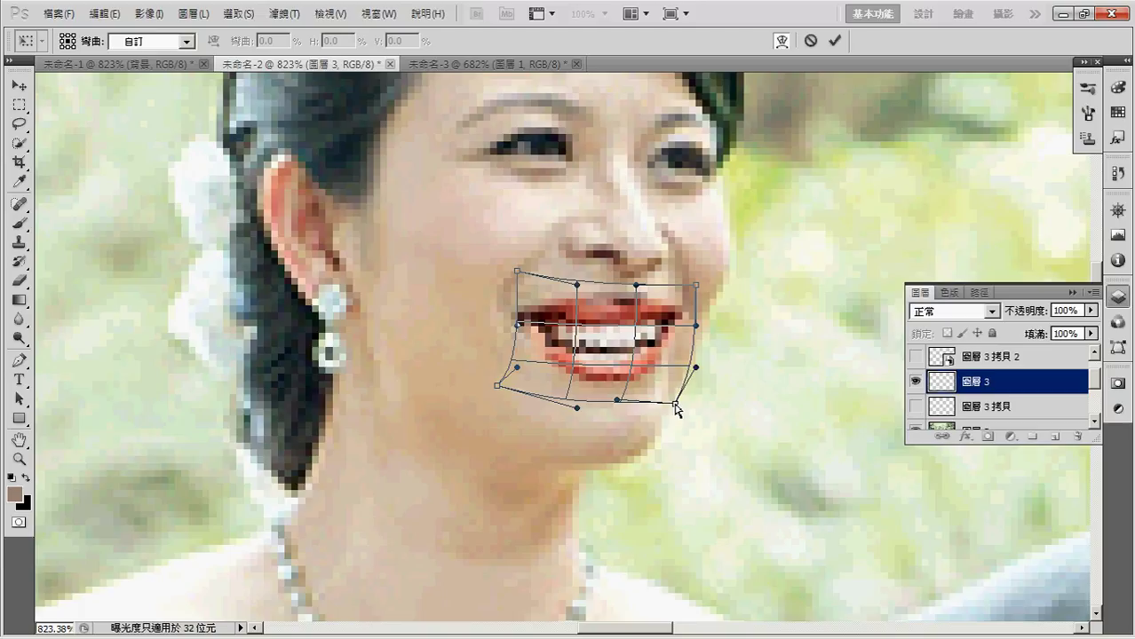
# Step: Refine the warp around the lips' right side, top corners and lower-lip curve
pyautogui.moveTo(695, 368); pyautogui.dragTo(684, 363)
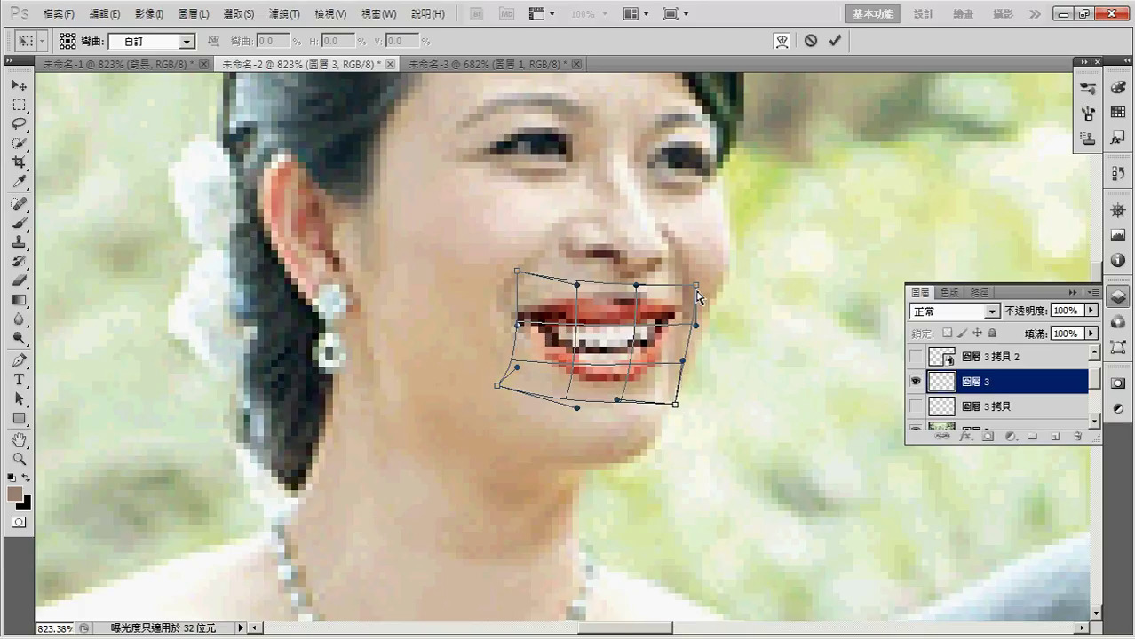
pyautogui.moveTo(692, 287); pyautogui.dragTo(634, 293)
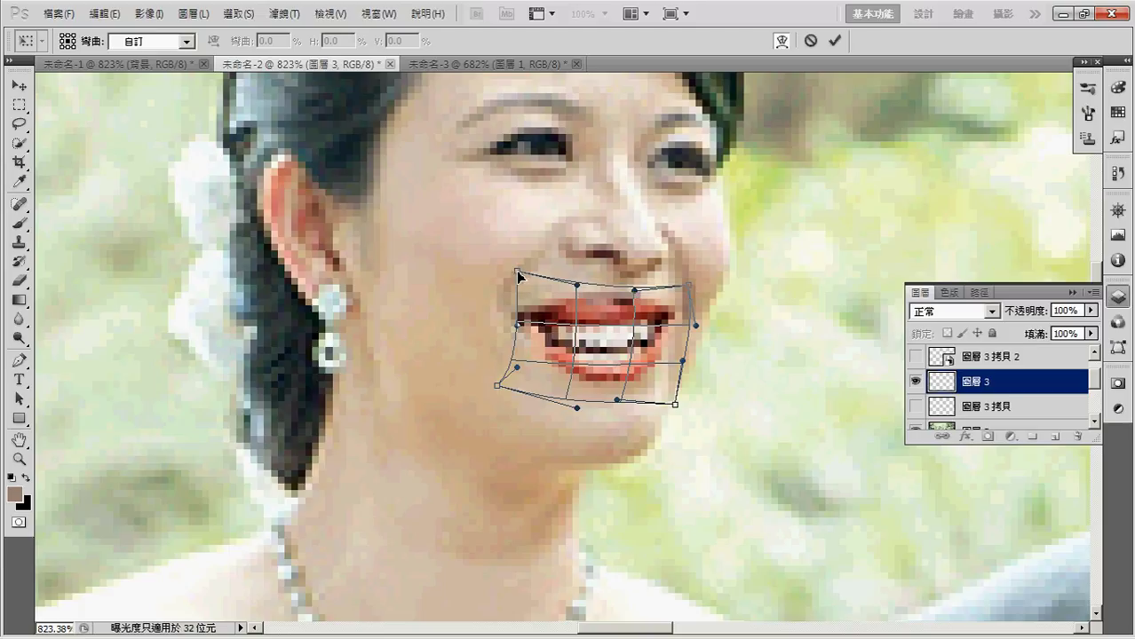
pyautogui.moveTo(518, 274); pyautogui.dragTo(516, 280)
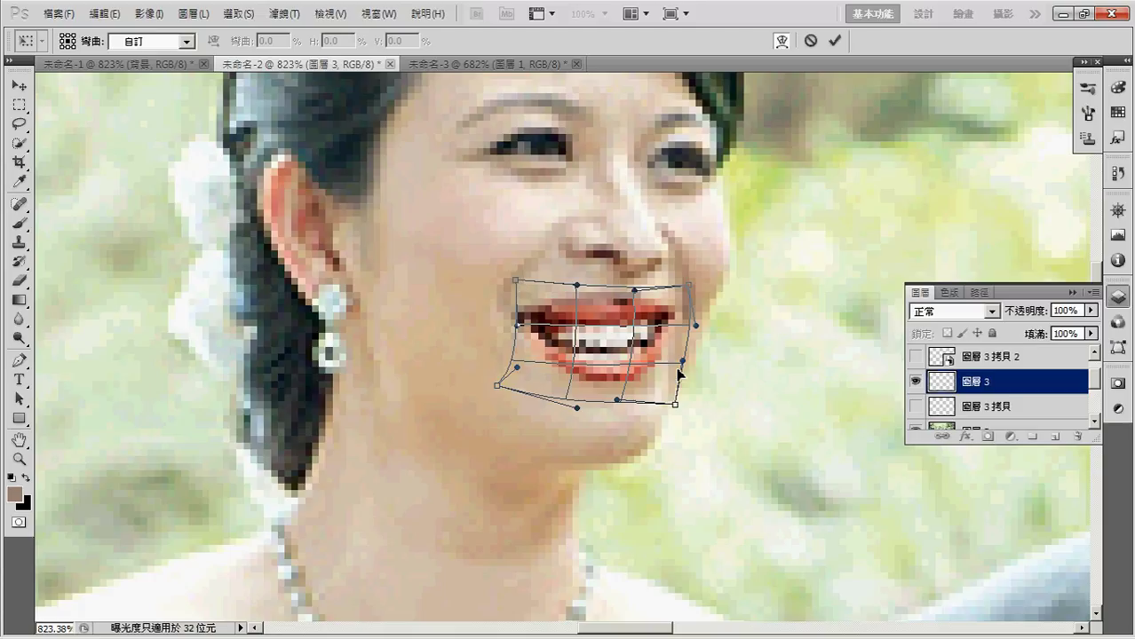
pyautogui.moveTo(684, 361); pyautogui.dragTo(672, 356)
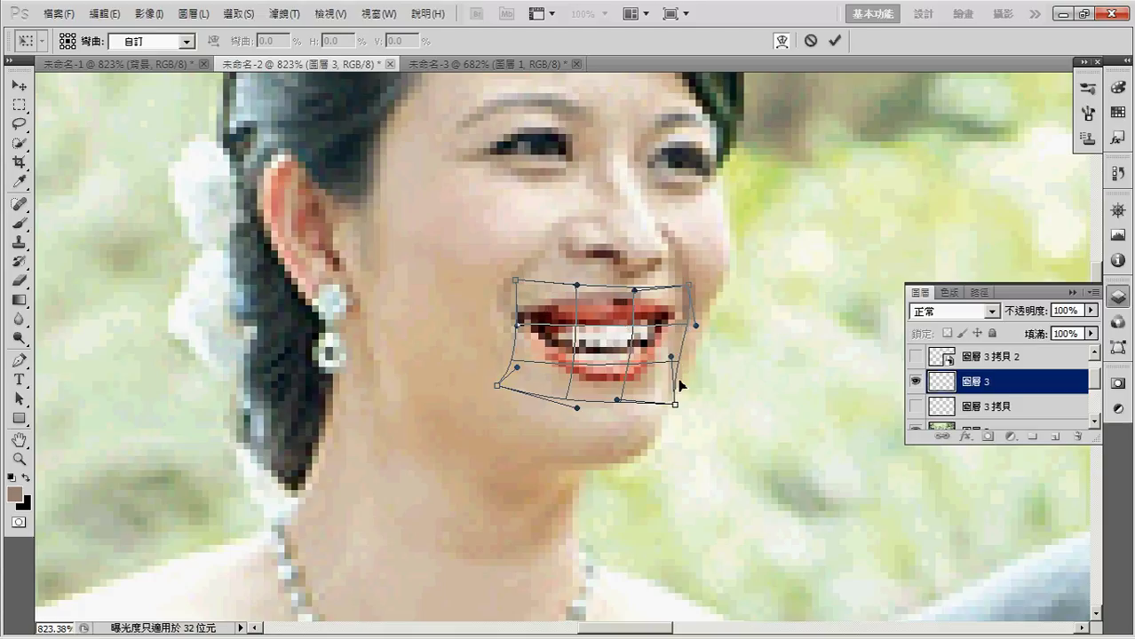
pyautogui.moveTo(677, 405); pyautogui.dragTo(673, 403)
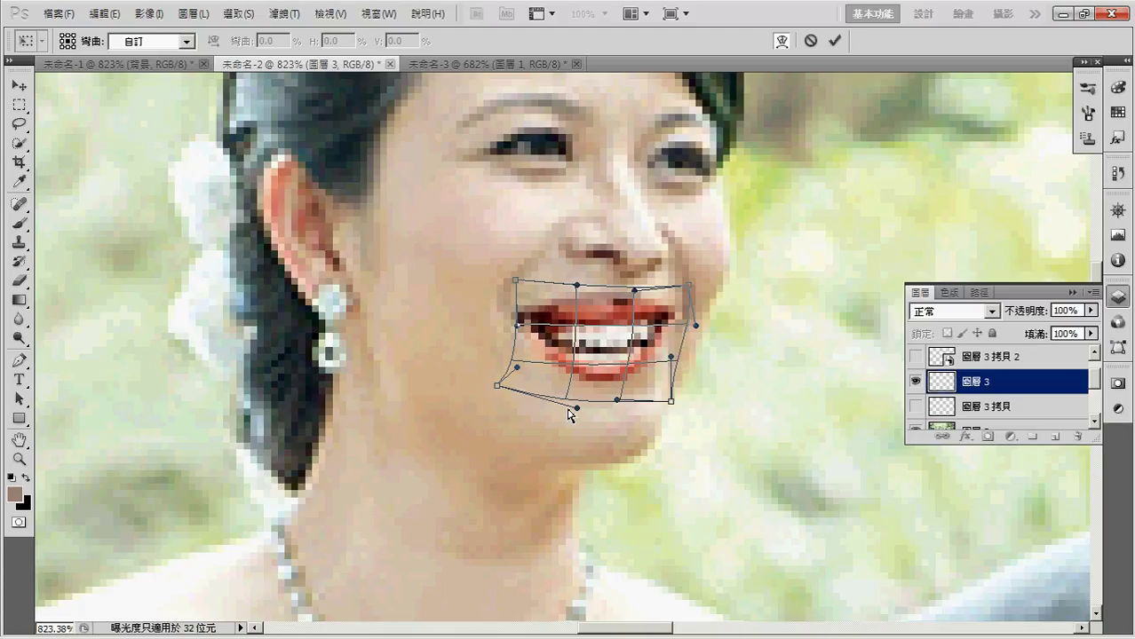
pyautogui.moveTo(580, 404); pyautogui.dragTo(583, 396)
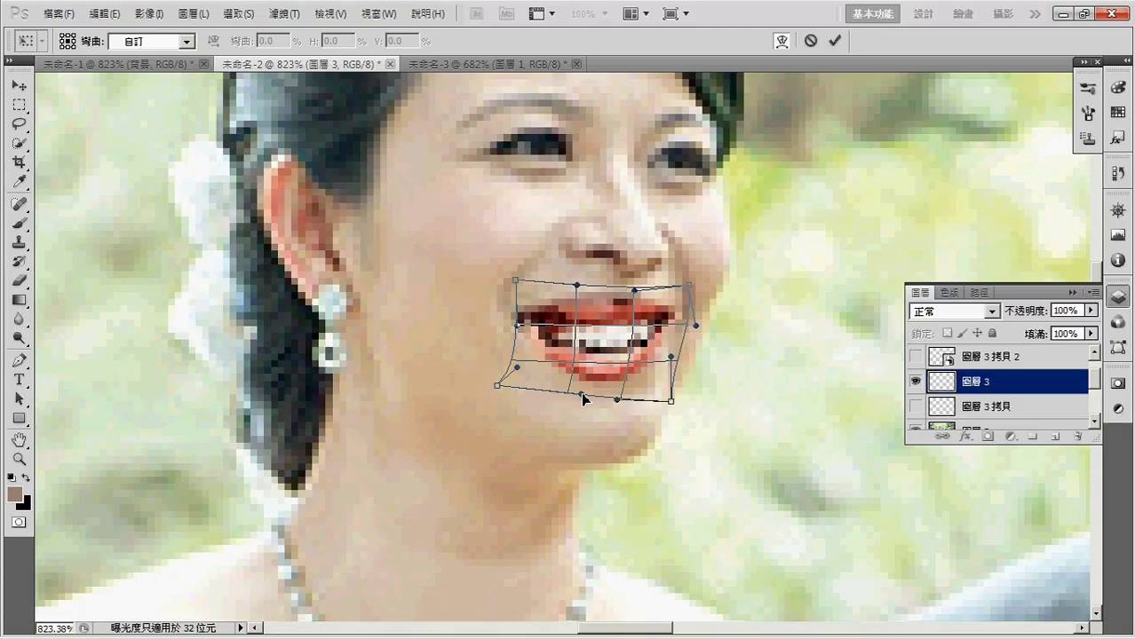
# Step: Lower 圖層 3's opacity to 73% and nudge the warp's lower-right corner slightly left
pyautogui.click(1090, 310)
pyautogui.moveTo(1083, 326); pyautogui.dragTo(1070, 327)
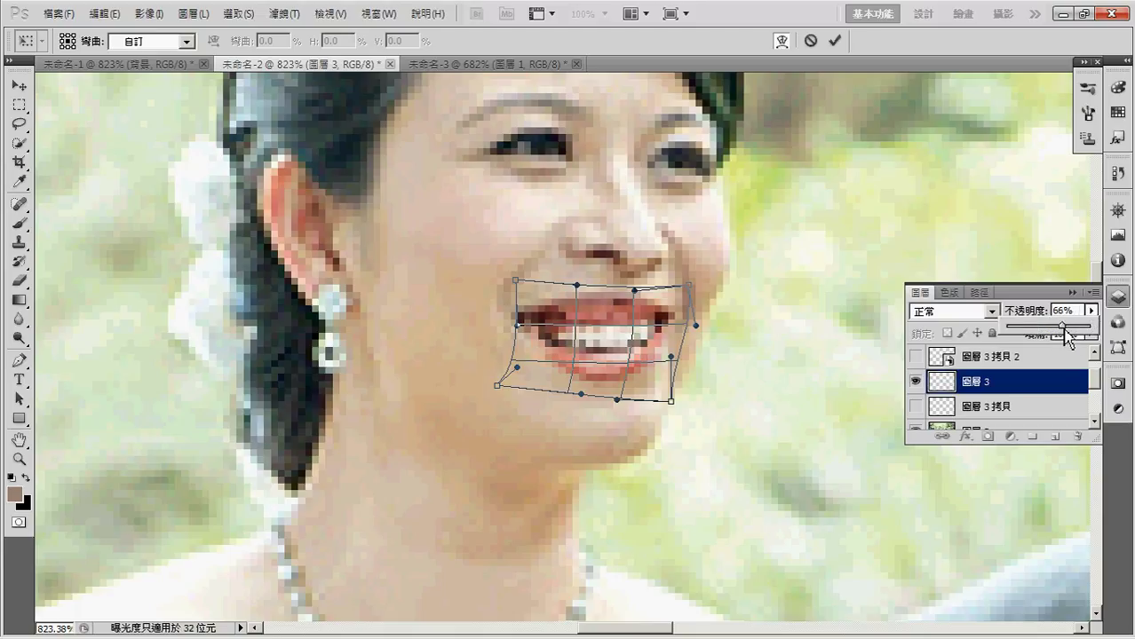
pyautogui.click(617, 401)
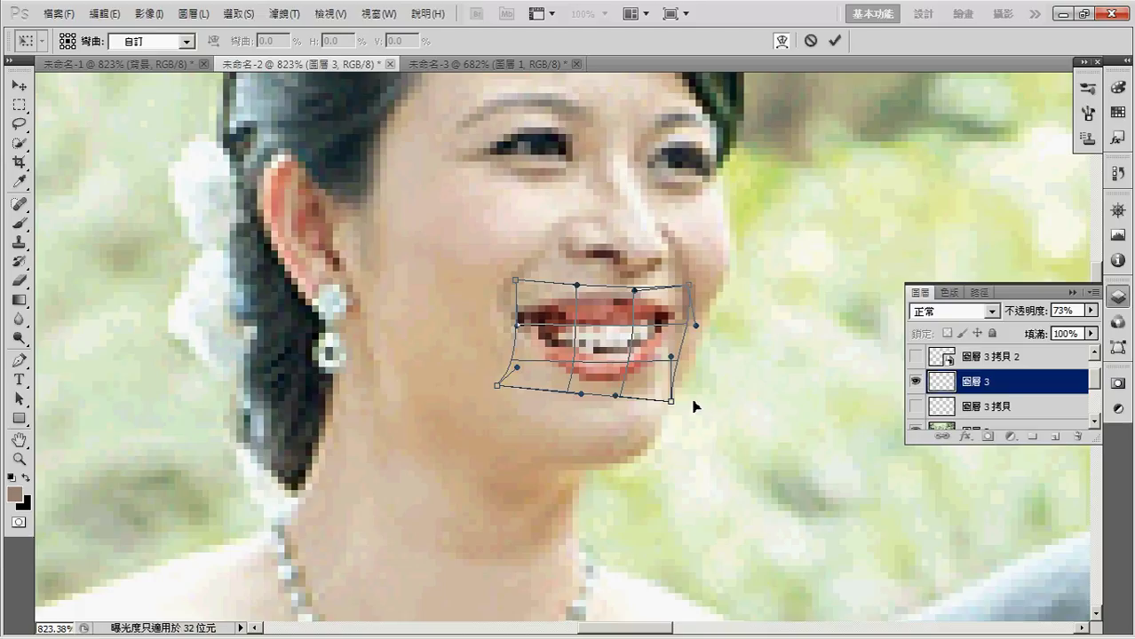
pyautogui.moveTo(668, 406); pyautogui.dragTo(667, 406)
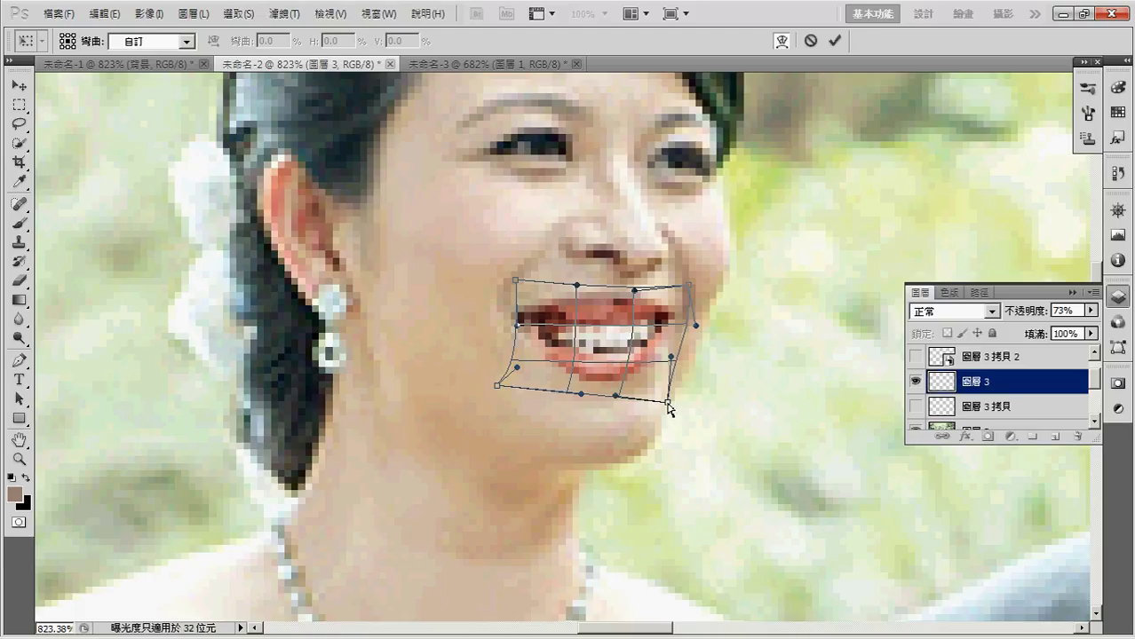
# Step: Commit the warp, set 圖層 3 to 76% opacity, fit the photo on screen, and toggle its visibility
pyautogui.click(842, 47)
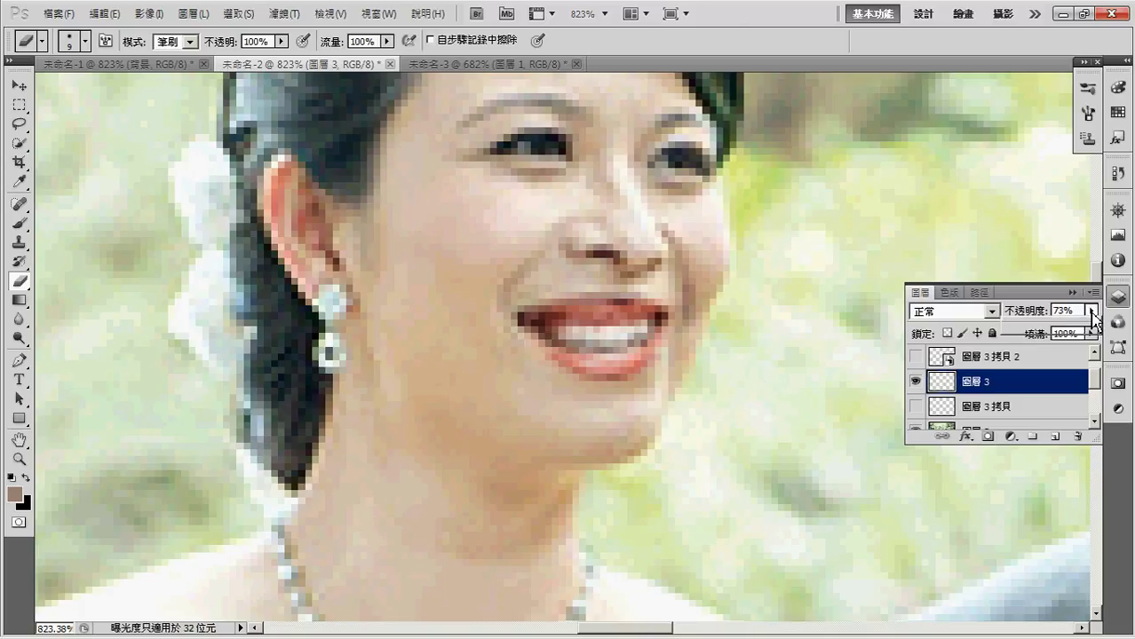
pyautogui.moveTo(1093, 313)
pyautogui.mouseDown()
pyautogui.moveTo(1107, 336)
pyautogui.moveTo(964, 358)
pyautogui.moveTo(1095, 336)
pyautogui.moveTo(1075, 349)
pyautogui.mouseUp()
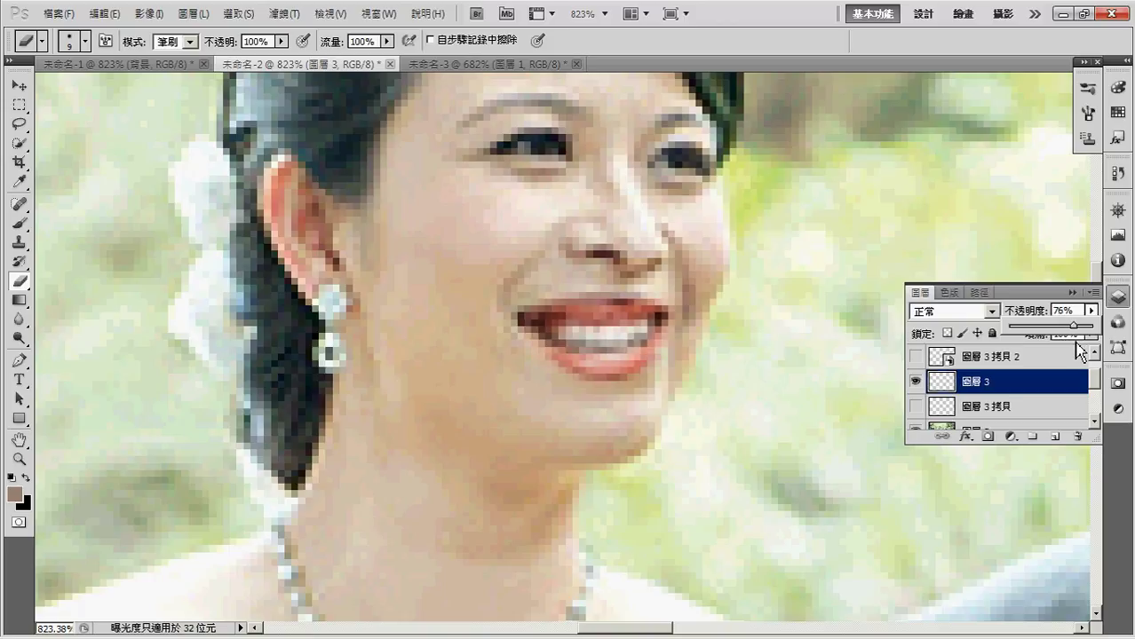
pyautogui.click(1095, 318)
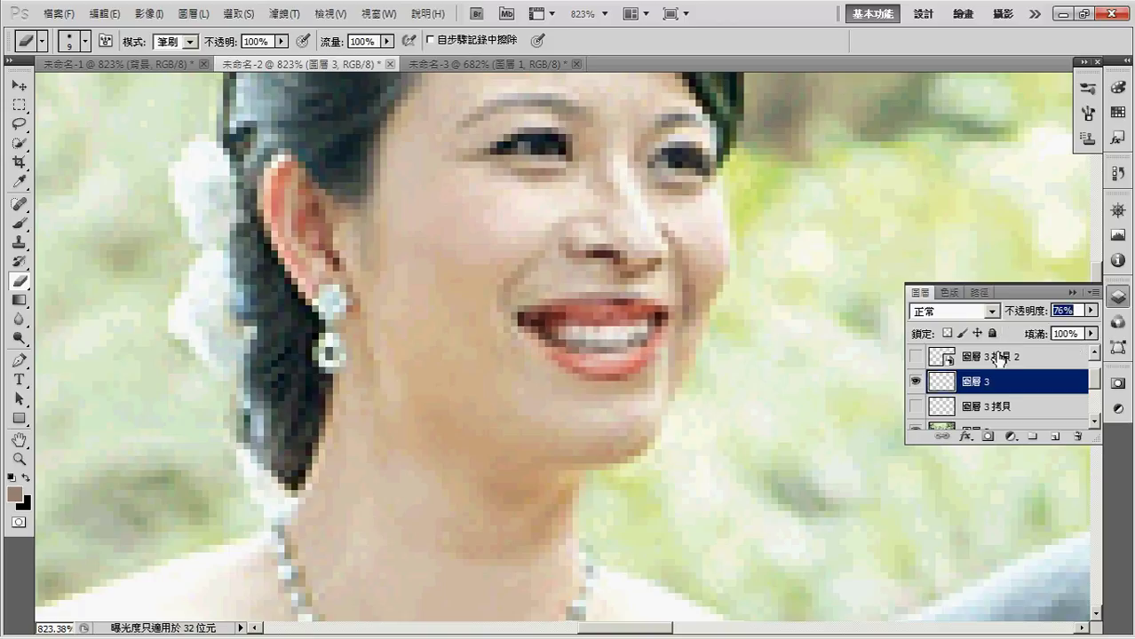
pyautogui.hotkey('ctrl', '0')
pyautogui.click(915, 381)
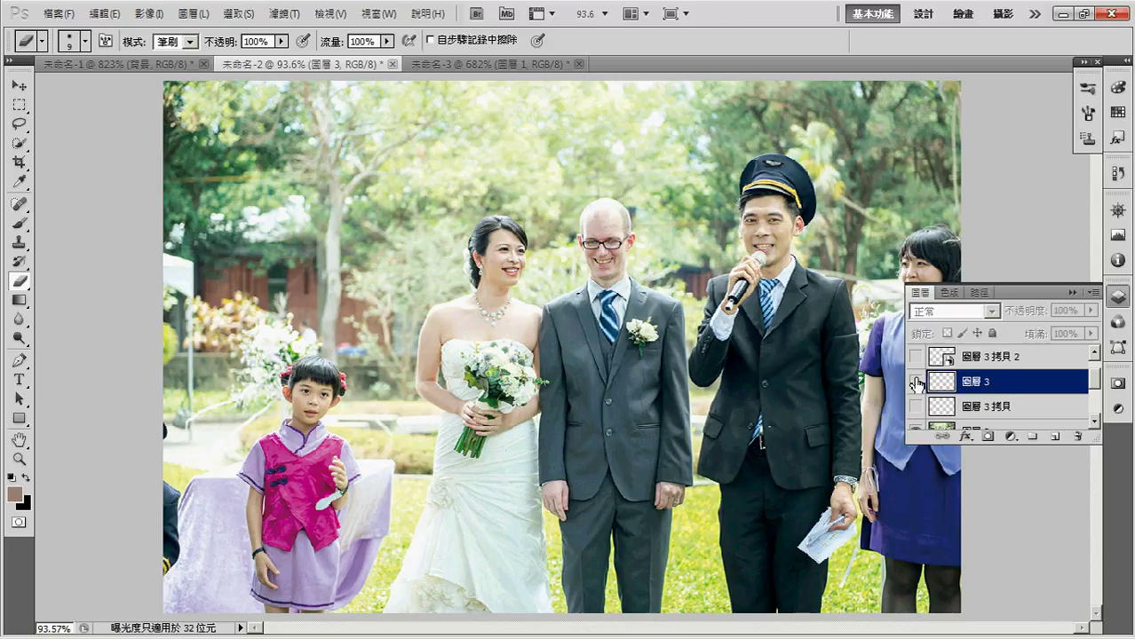